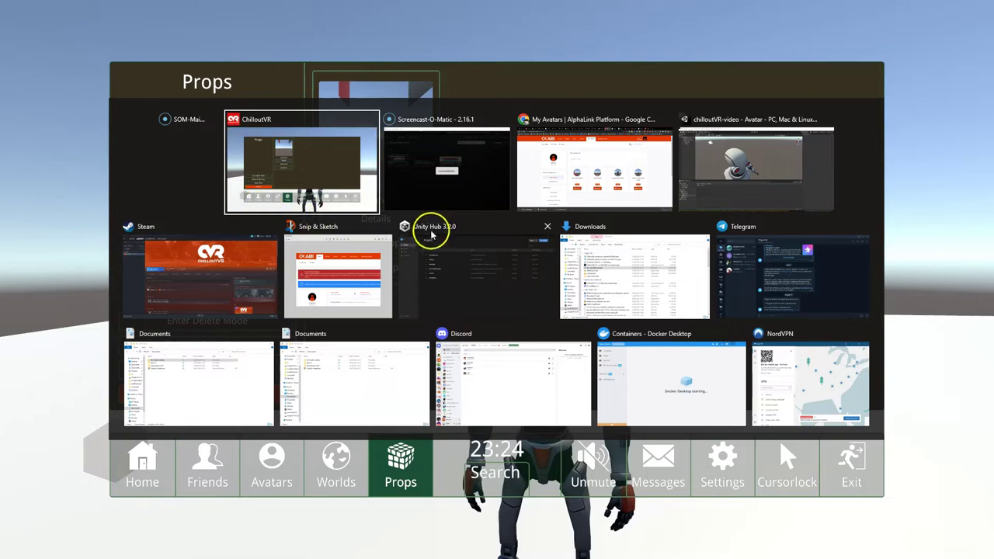
Switch to the chilloutVR-video project in Unity and show the contents of the Scenes folder
click(692, 184)
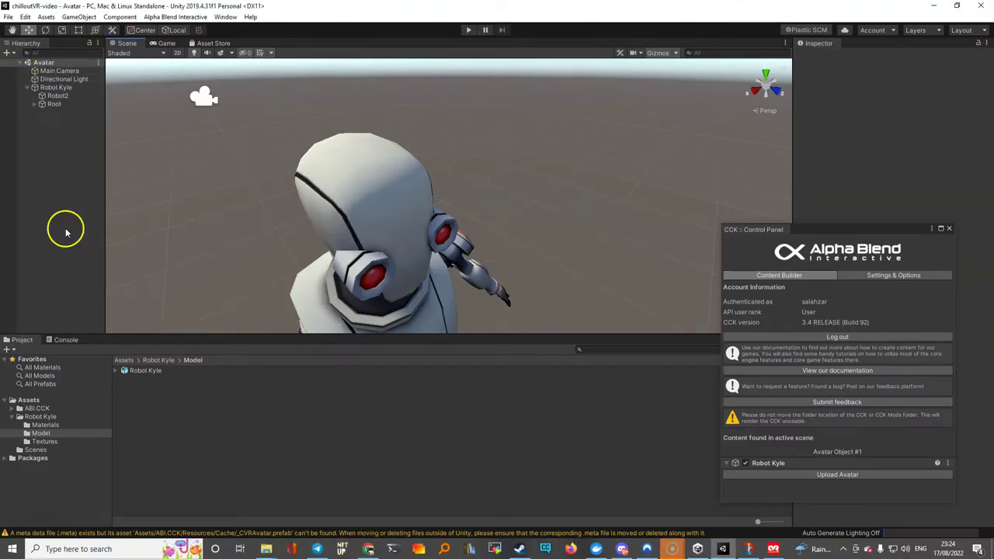
click(41, 450)
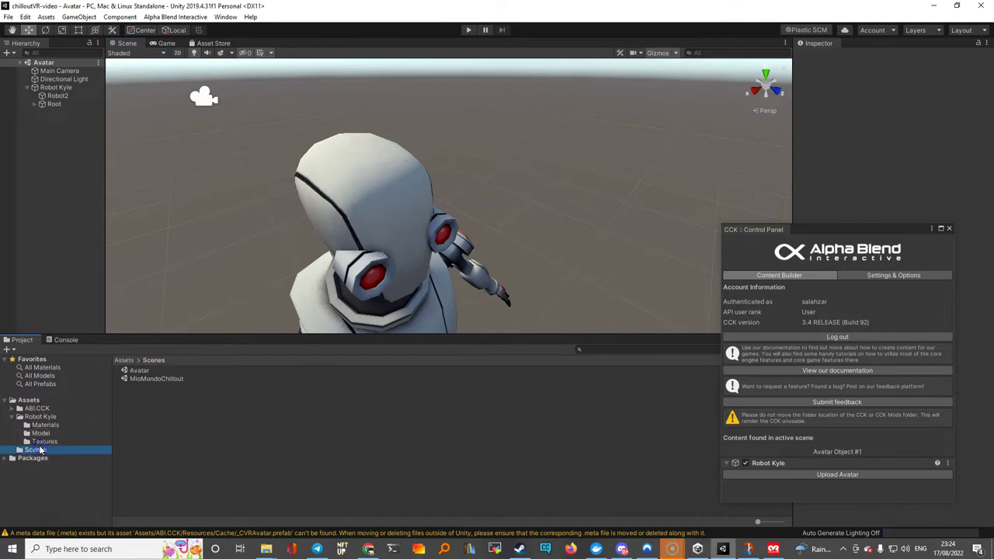
click(138, 379)
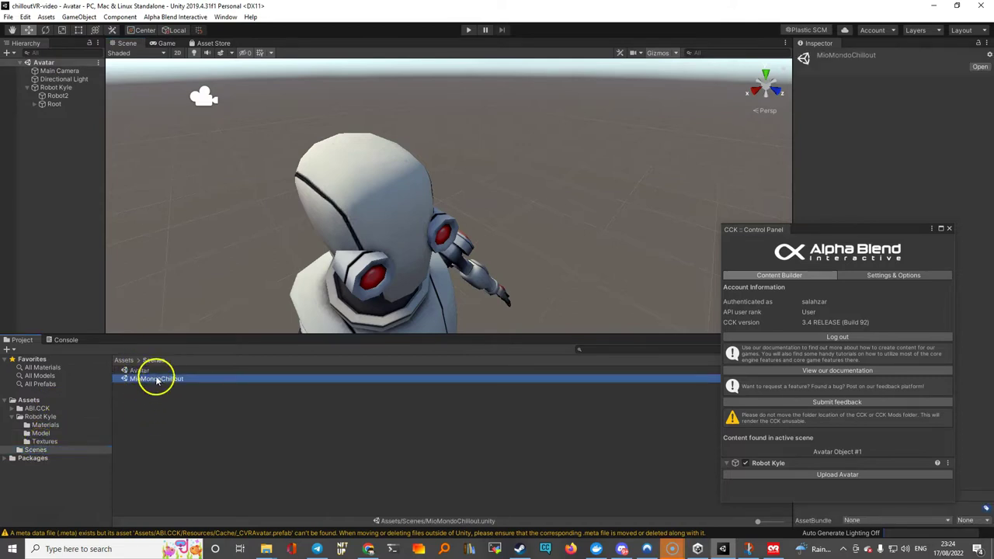
click(139, 371)
click(140, 380)
Create a new scene named Props in the Scenes folder
click(151, 399)
right_click(152, 399)
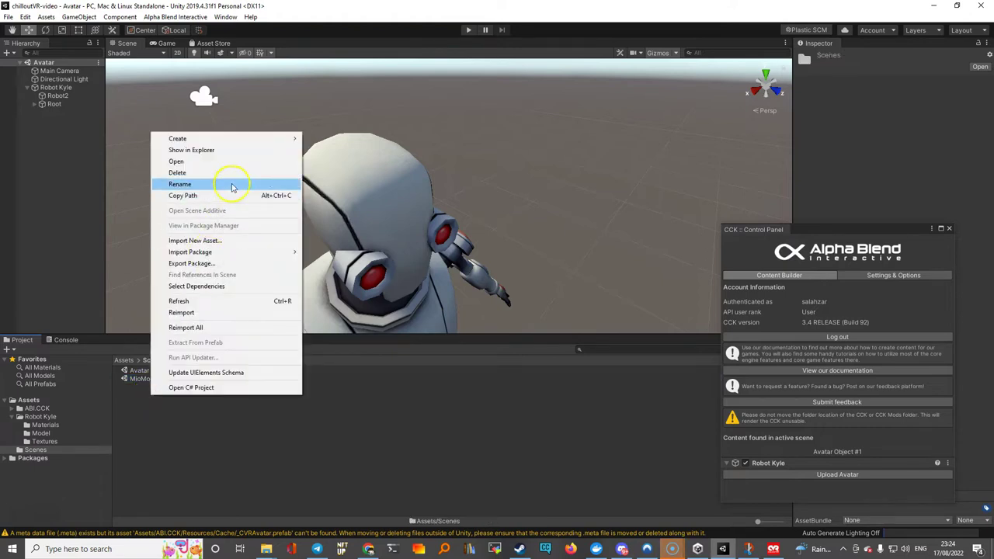
click(239, 139)
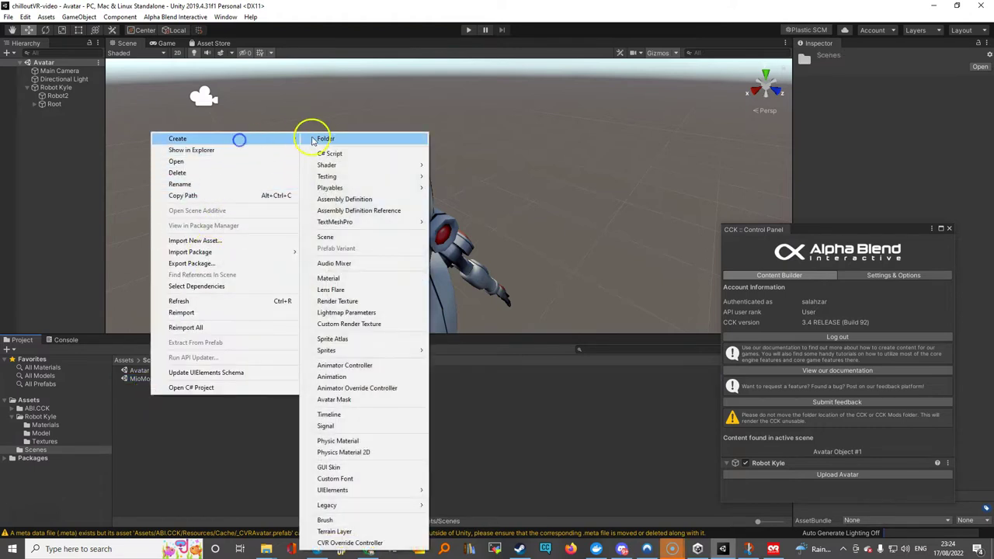
click(349, 239)
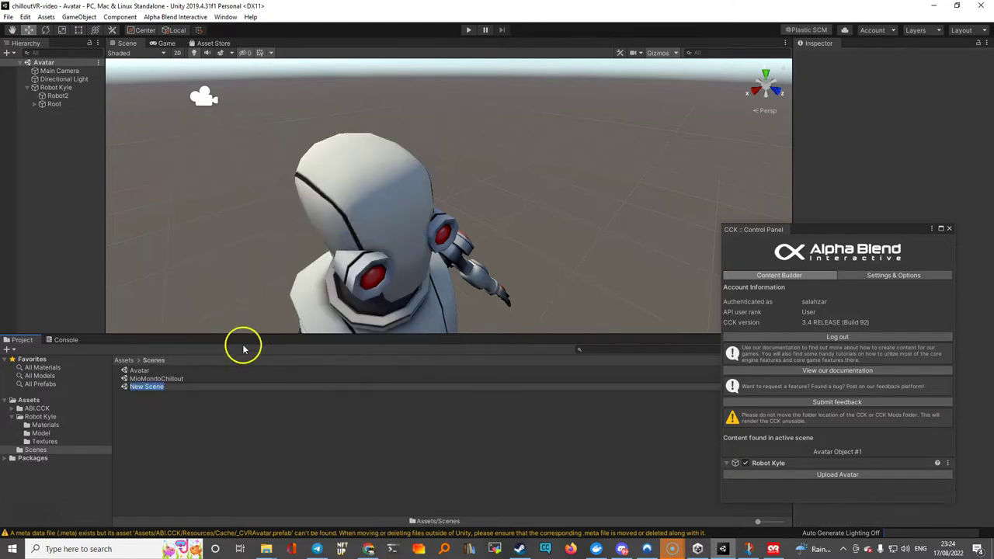
text(Po)
key(BackSpace)
text(rops)
key(Return)
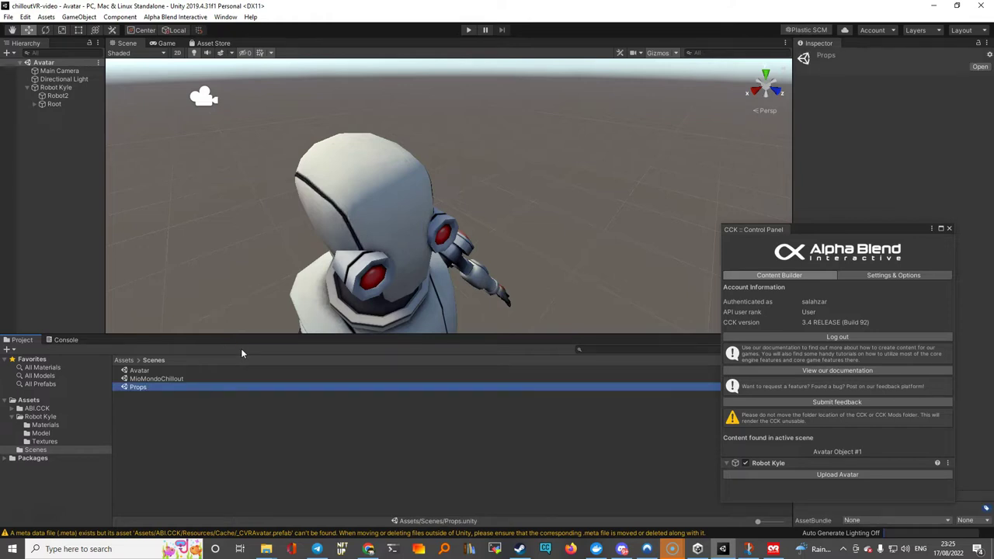
Open the Props scene for editing in place of the Avatar scene
scroll(256, 325, down, 5)
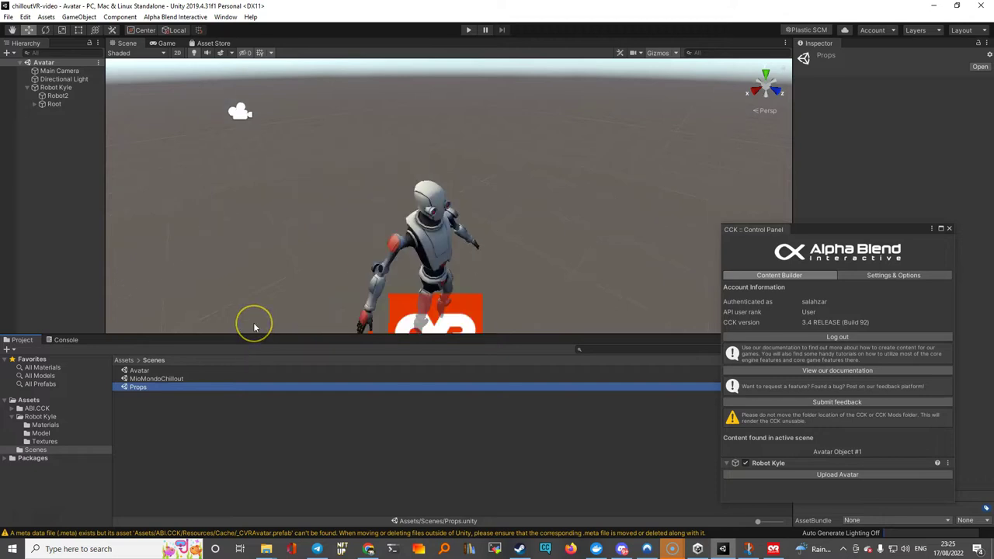
scroll(254, 327, down, 2)
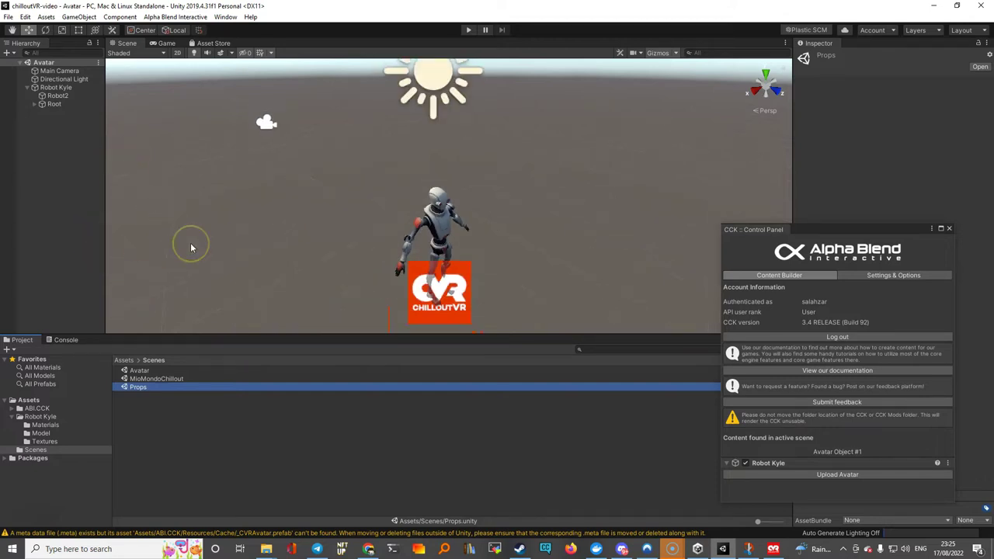
double_click(140, 387)
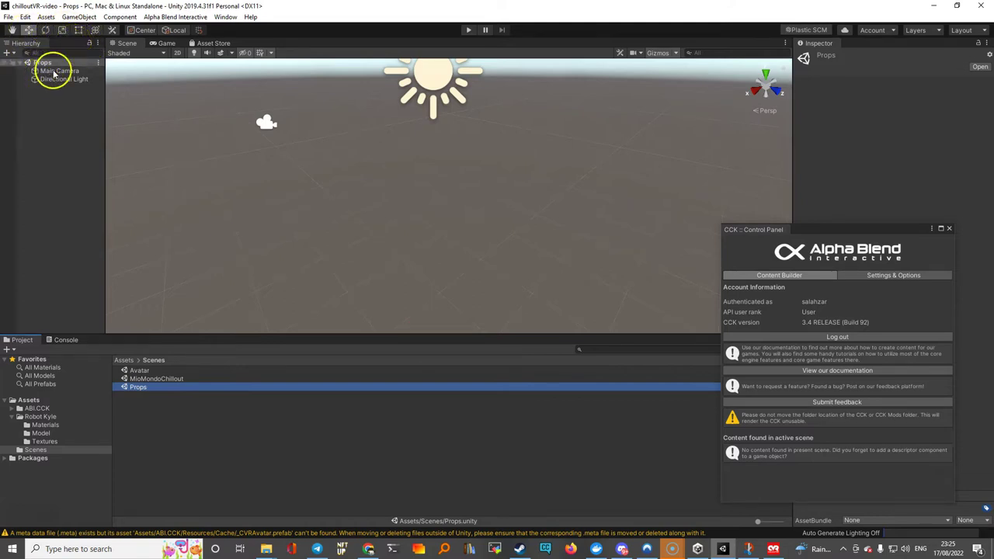
Add a 3D plane to the Props scene and save the scene
click(18, 54)
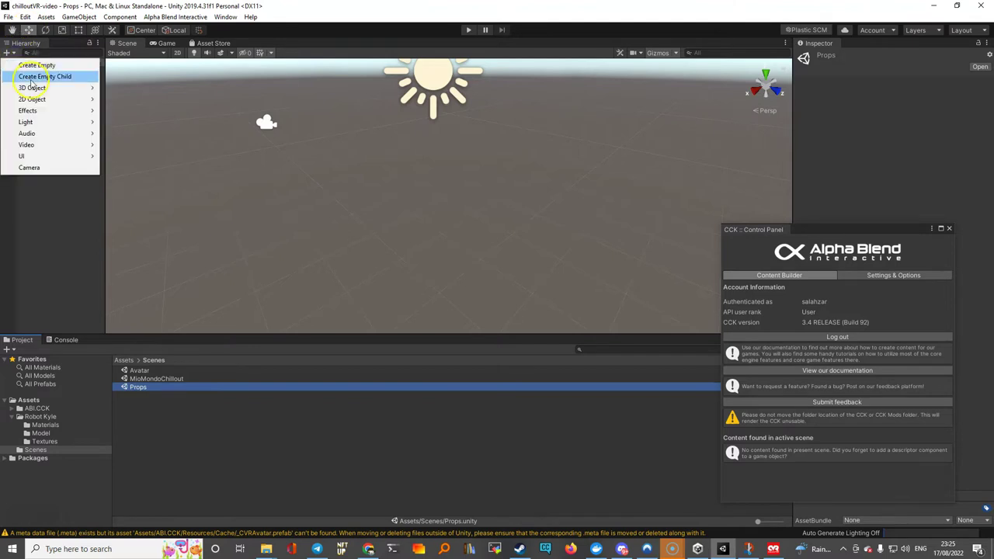
mouse_move(45, 88)
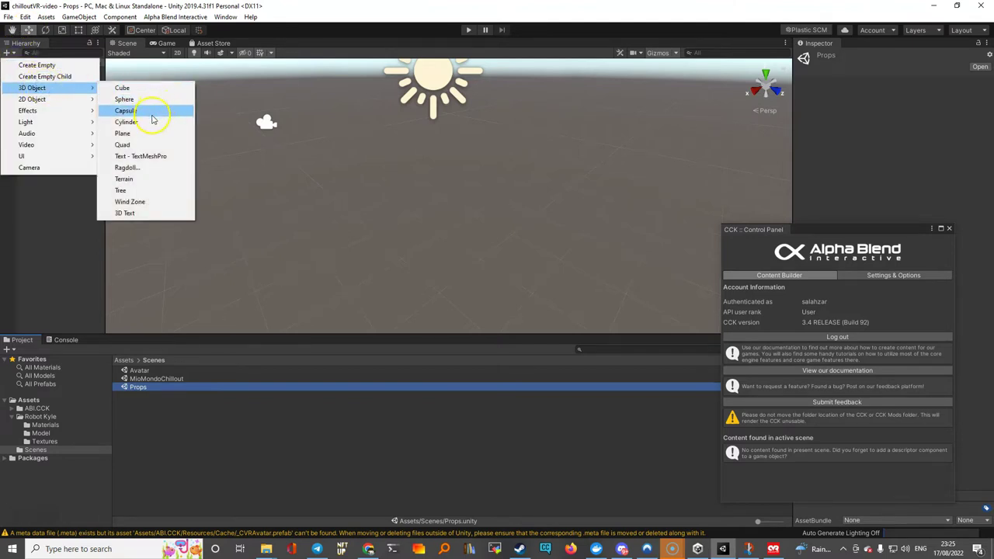
click(149, 138)
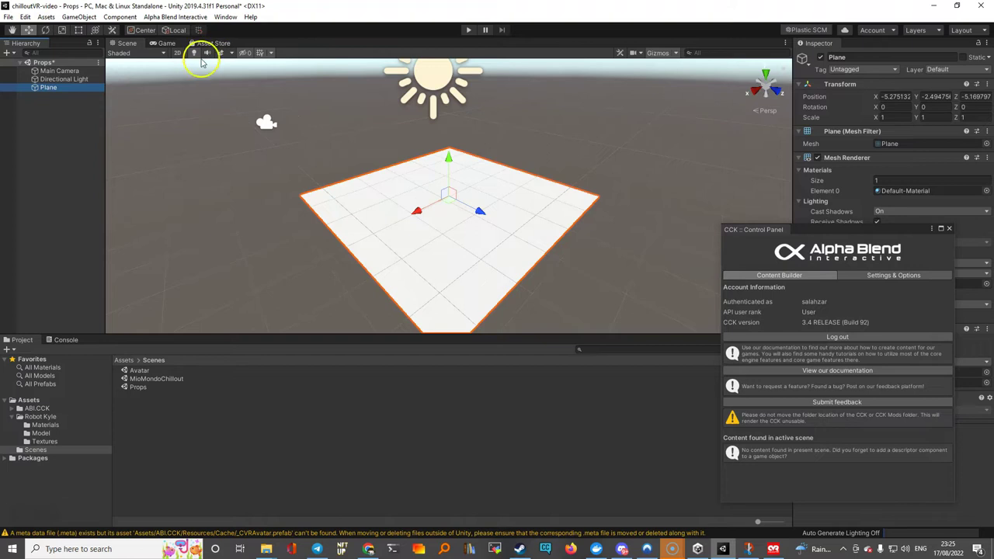
key(ctrl+s)
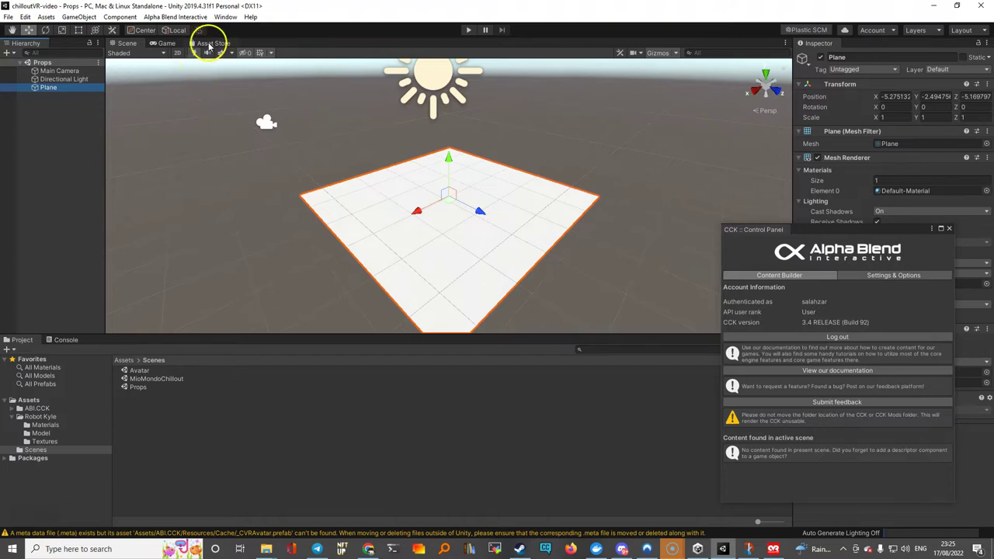
Search the Unity Asset Store for "sword"
click(208, 44)
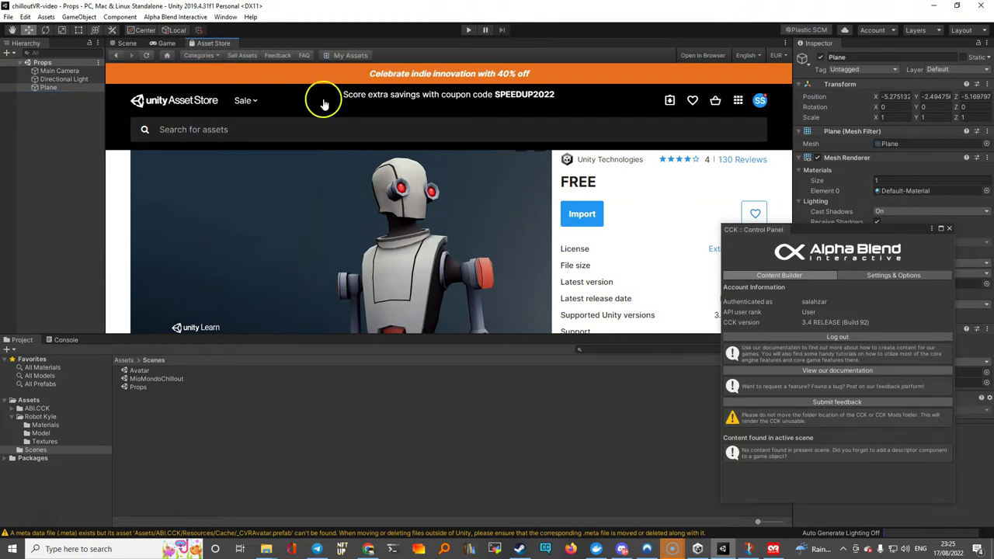
click(195, 132)
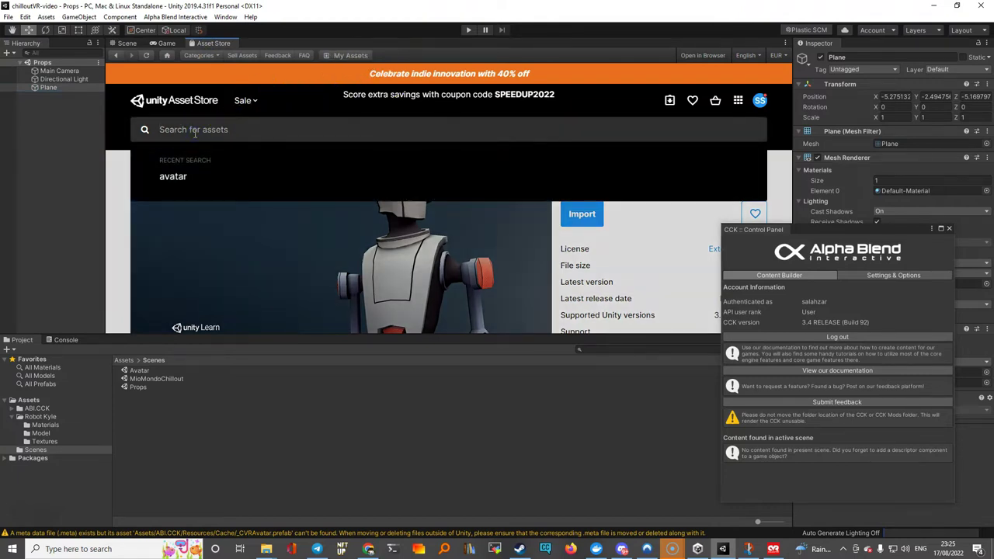
text(sword)
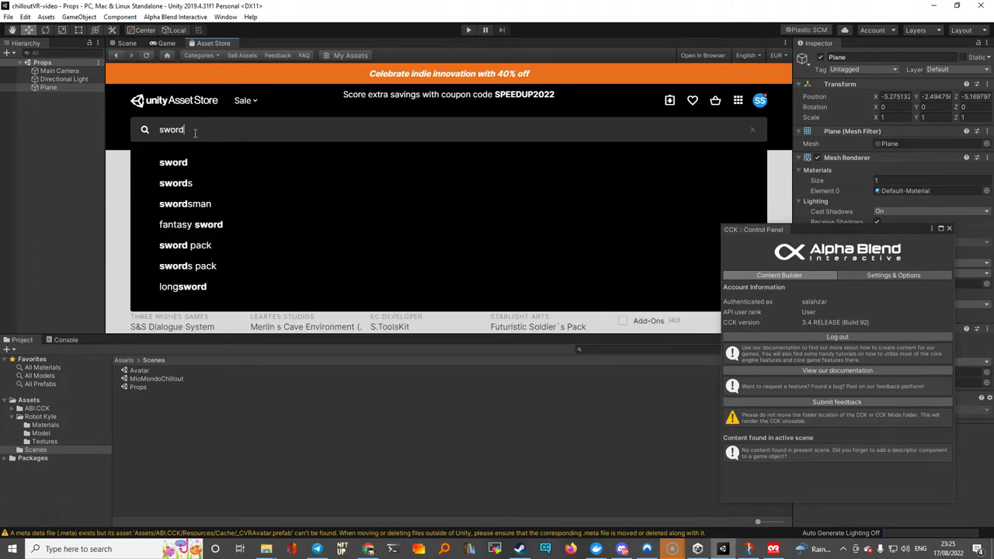
key(Return)
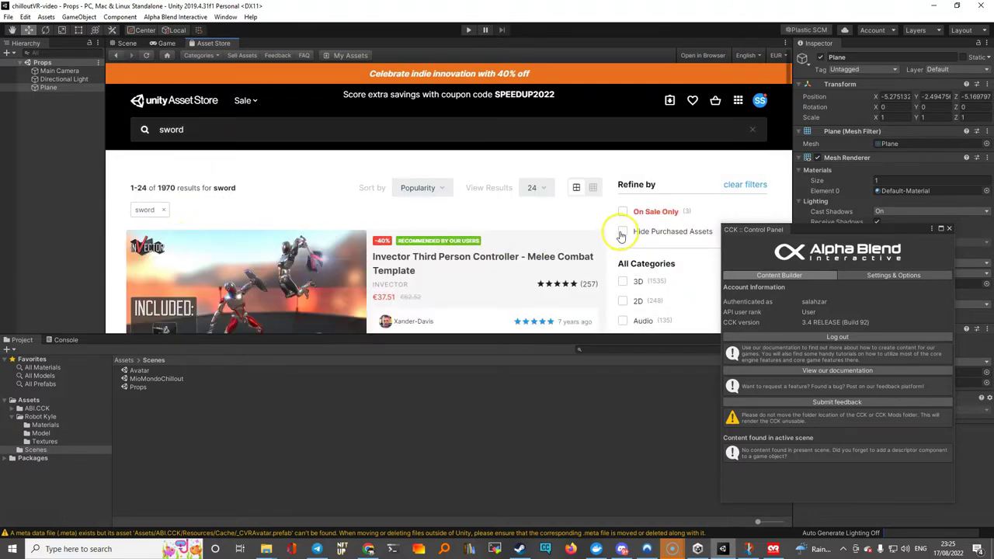
Move the CCK Control Panel clear of the store page and restrict the sword results to a price range of €0 - €0
scroll(379, 246, down, 1)
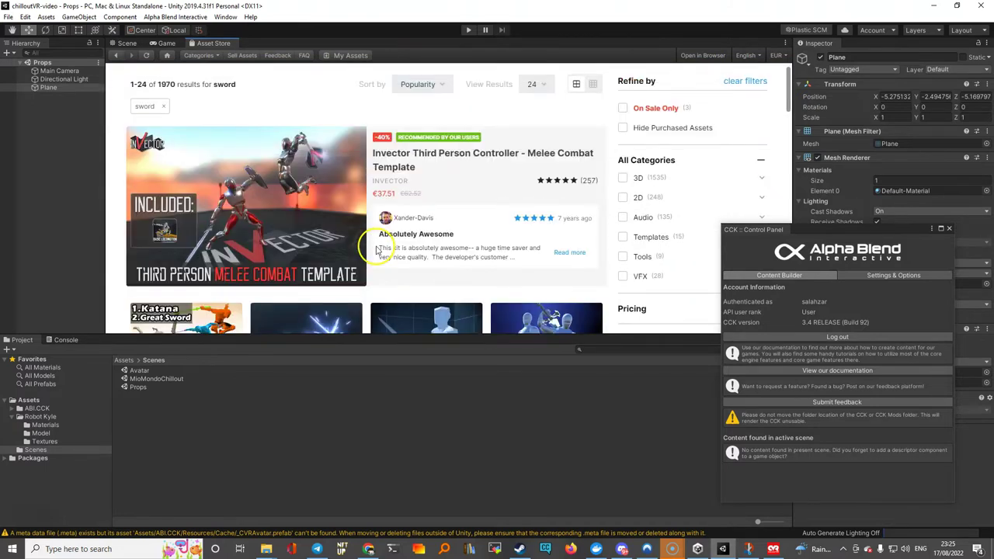
scroll(633, 229, down, 1)
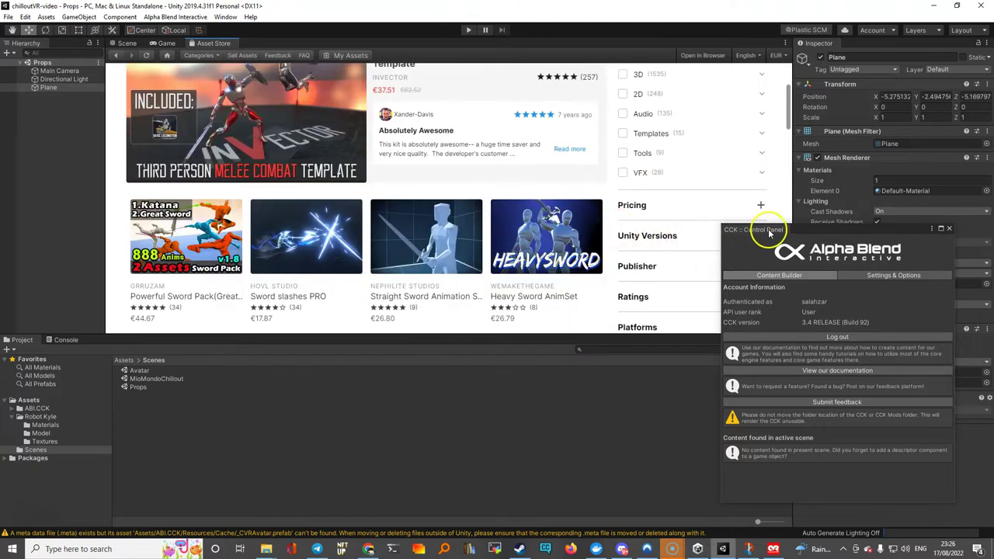
drag(813, 230, 823, 237)
scroll(672, 226, down, 2)
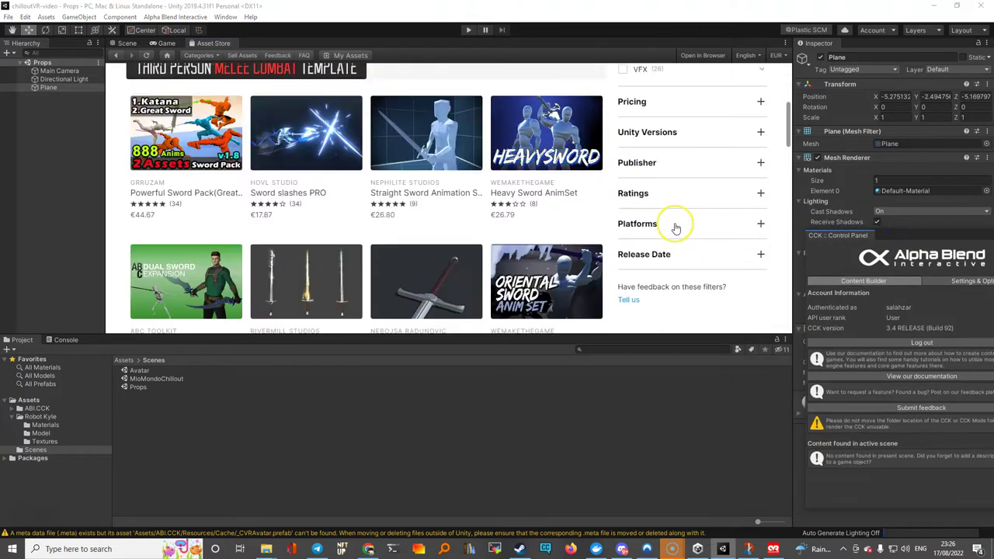
scroll(675, 227, up, 2)
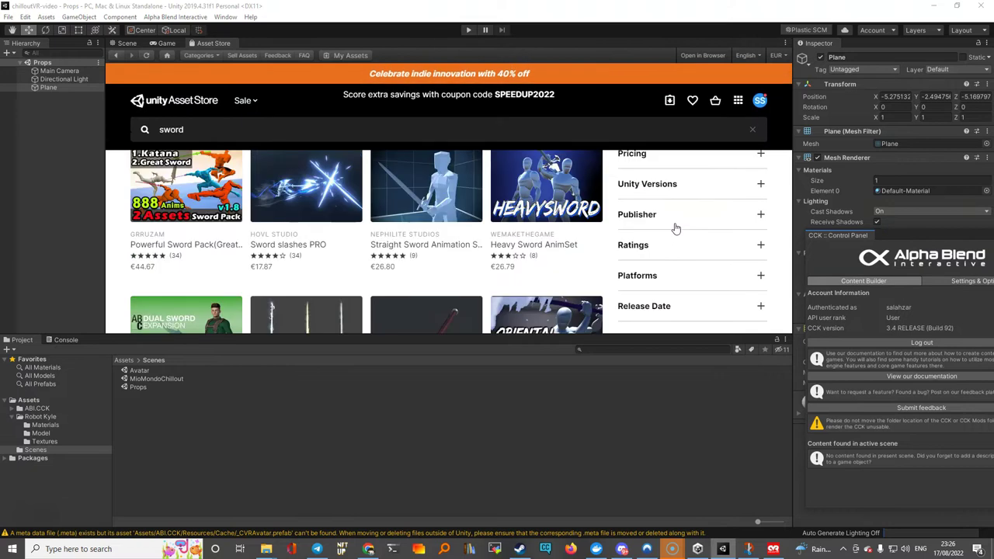
scroll(687, 217, up, 3)
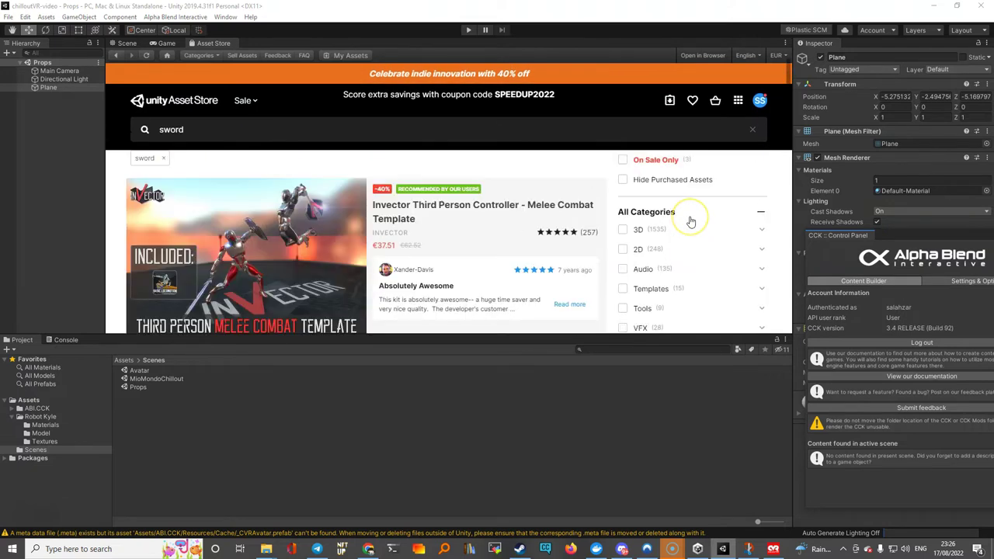
scroll(689, 222, down, 3)
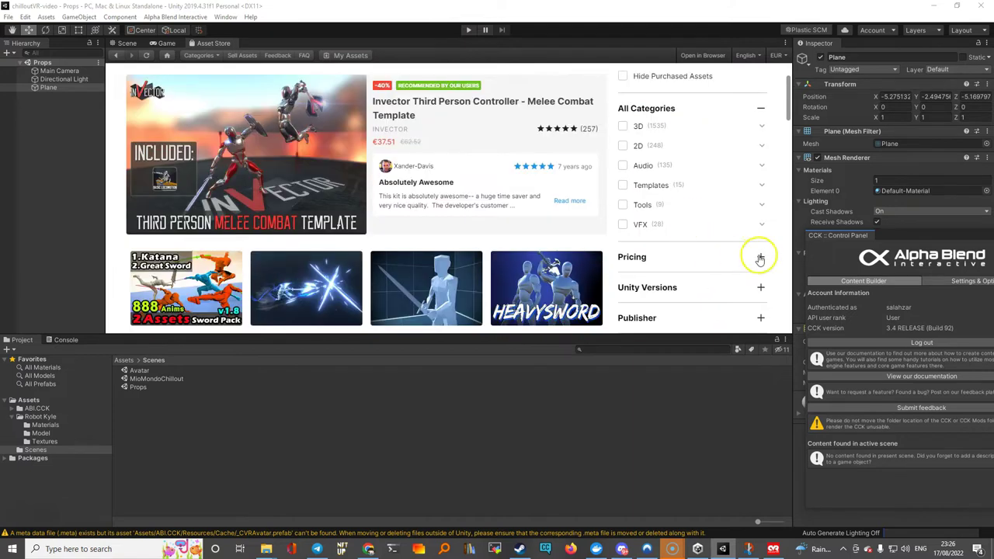
click(760, 257)
drag(752, 281, 618, 279)
click(757, 295)
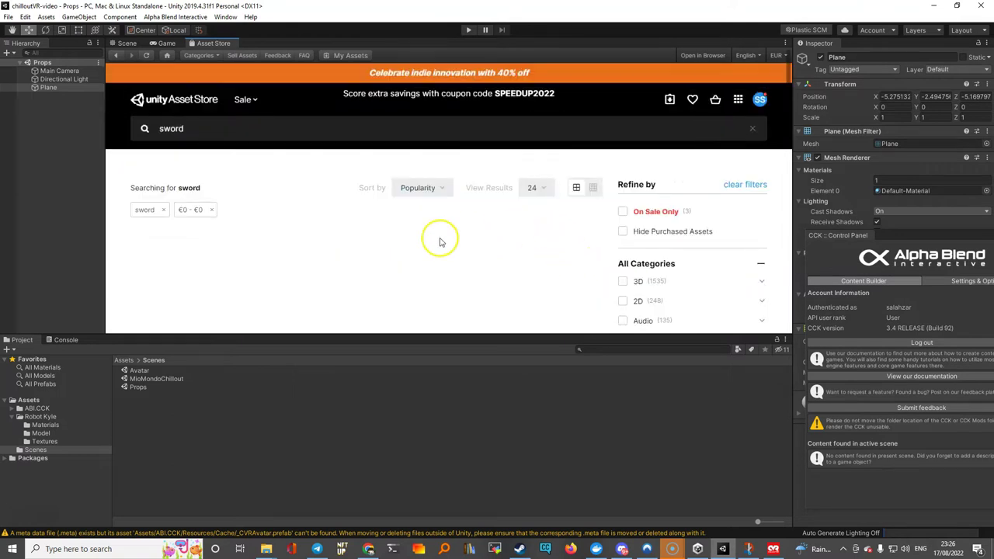
Open the free Seven Swords - Seven Stylized Swords asset, acquire it and accept the Asset Store terms of service
scroll(263, 256, down, 1)
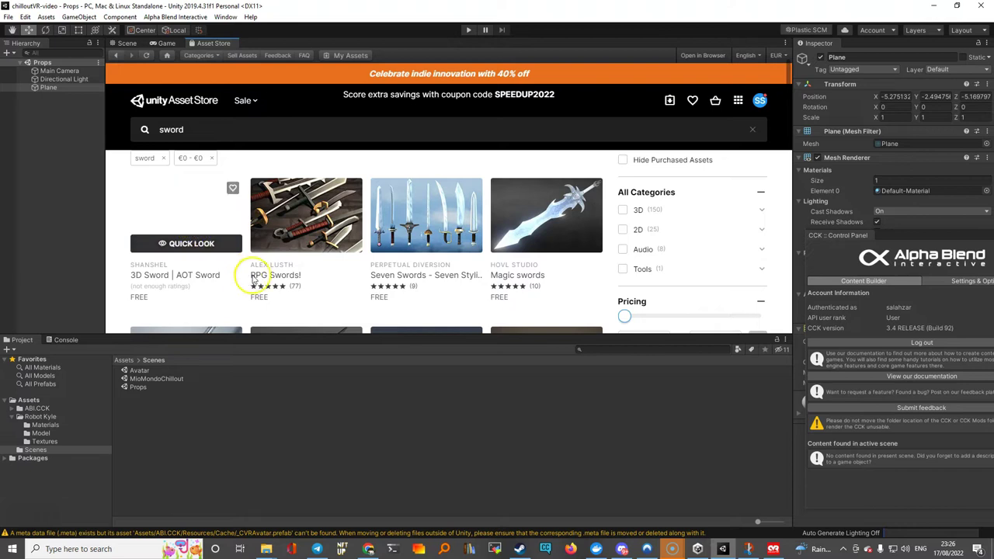
click(418, 212)
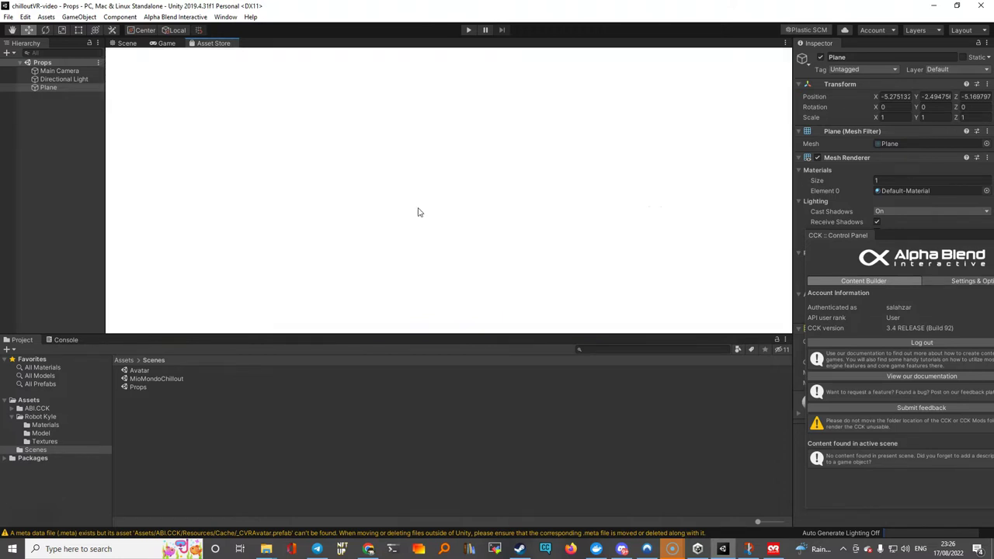
click(582, 278)
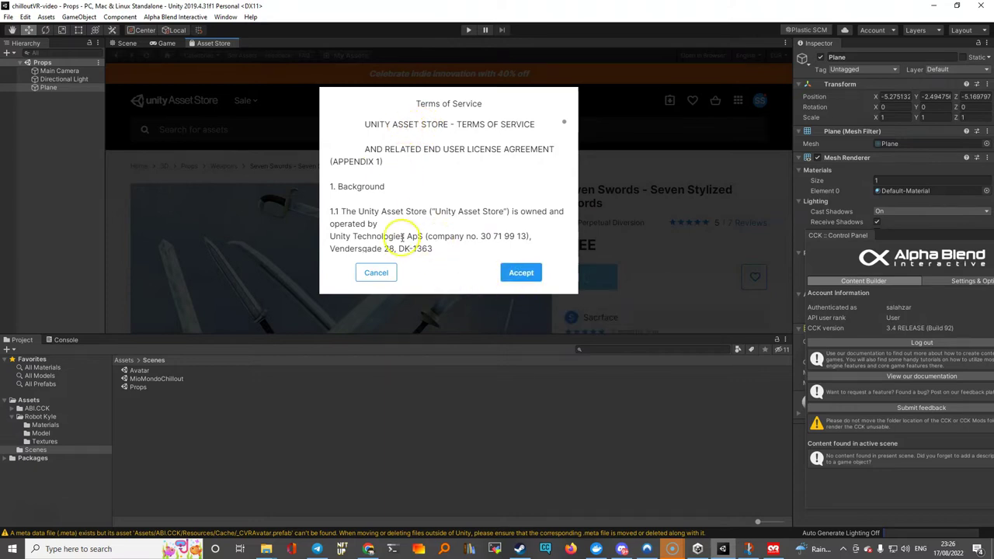
scroll(402, 238, down, 1)
scroll(399, 240, down, 2)
scroll(377, 230, down, 2)
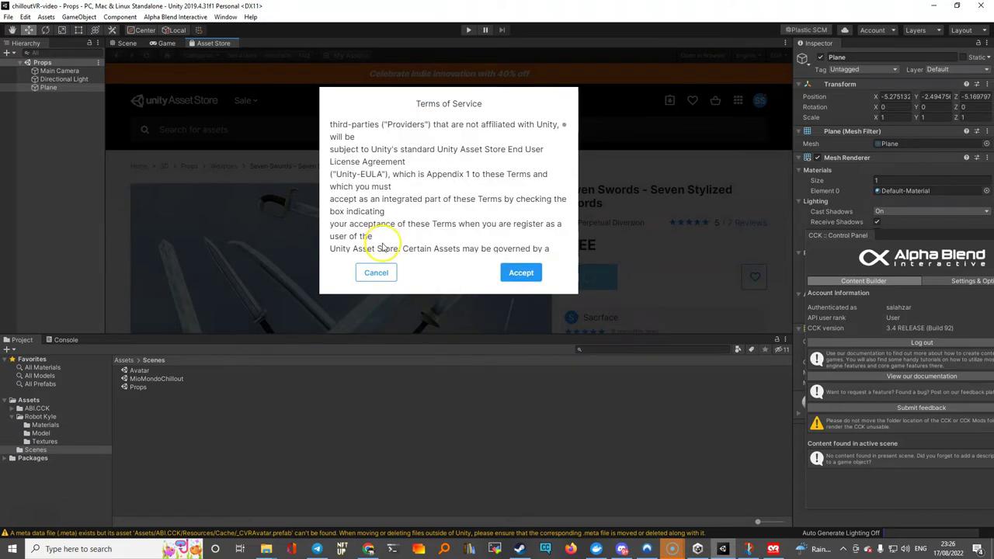
click(518, 272)
Download the Seven Swords package and import all of its contents into the project
click(590, 276)
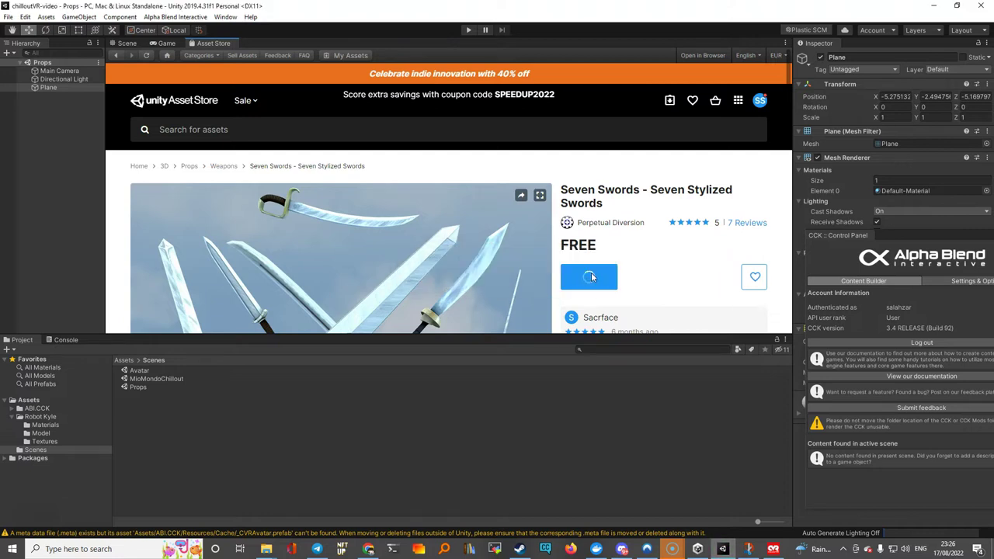
click(581, 280)
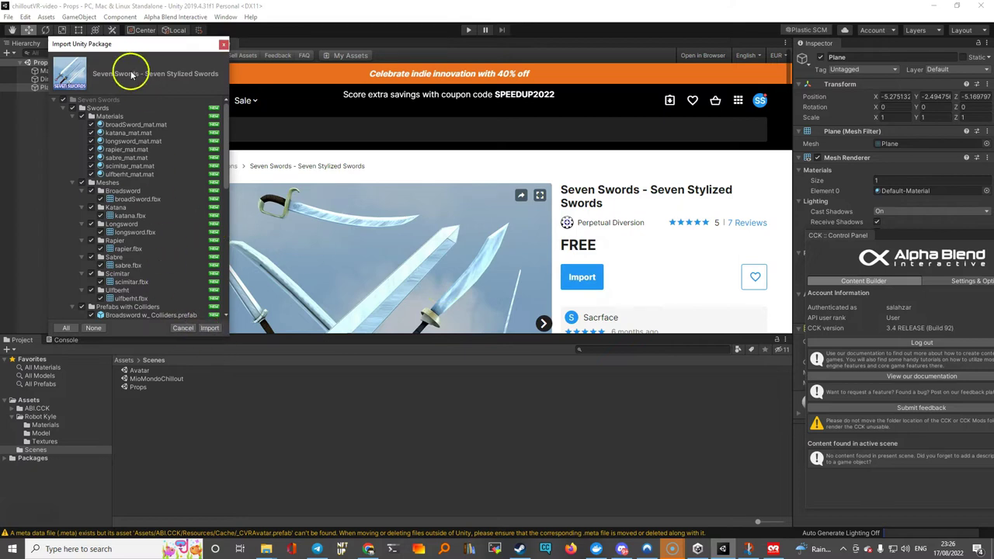
click(210, 328)
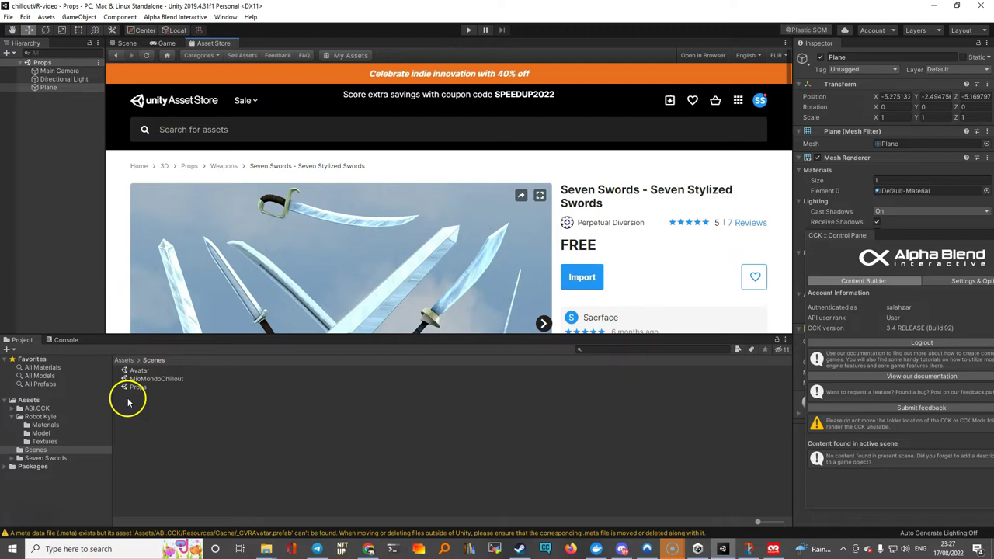
Place the Katana w_ Colliders prefab from Seven Swords/Swords/Prefabs with Colliders on the scene's plane at about X -4.14, Y -2.49, Z -5.77
click(35, 458)
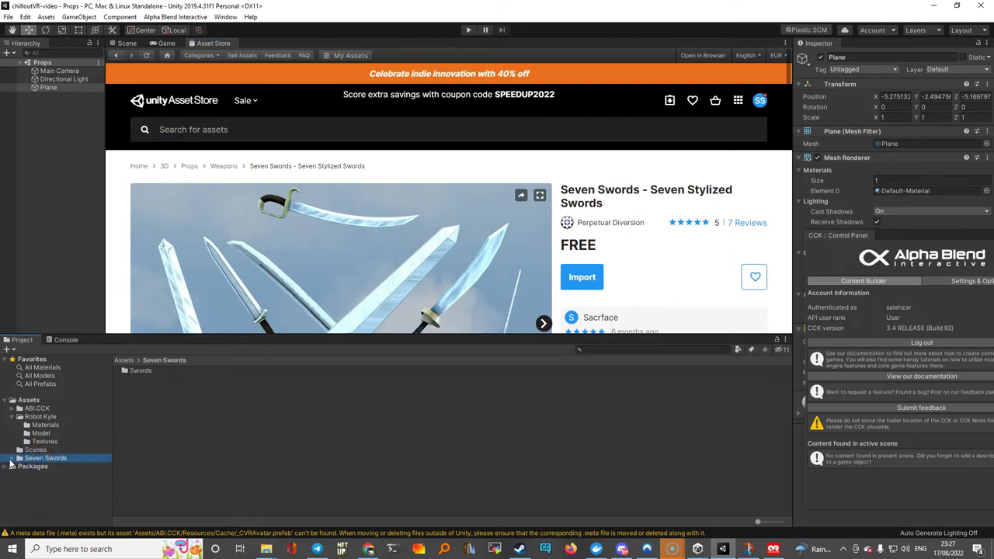
click(34, 467)
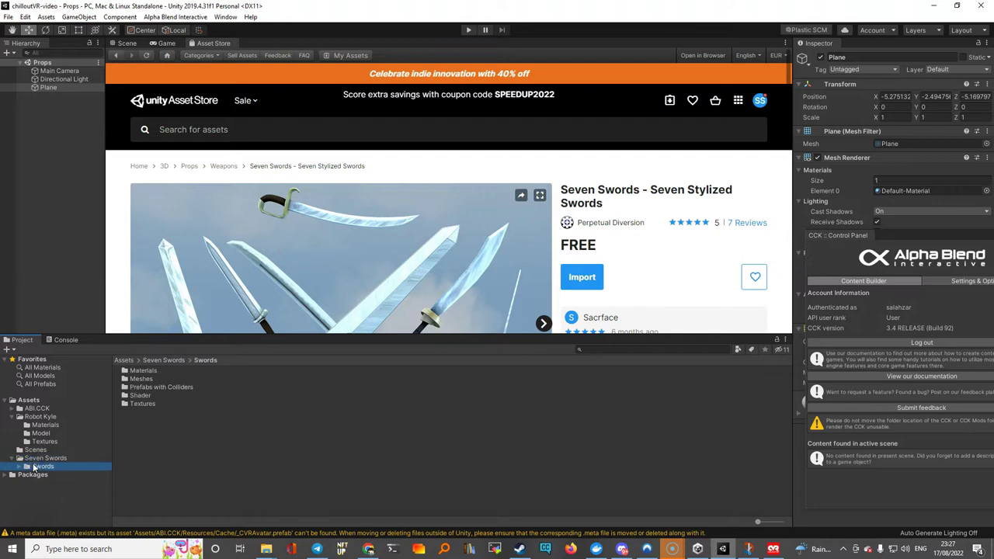
click(146, 387)
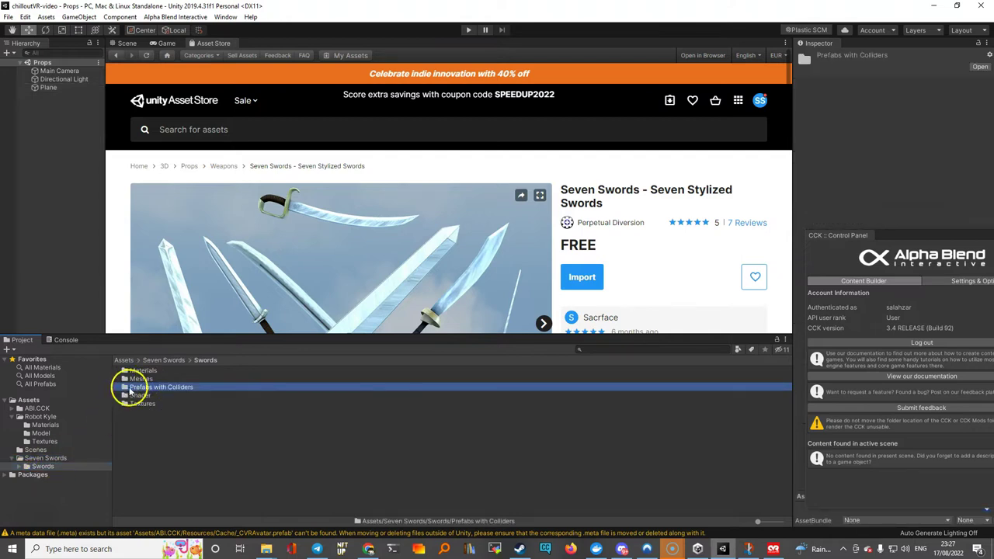
double_click(125, 388)
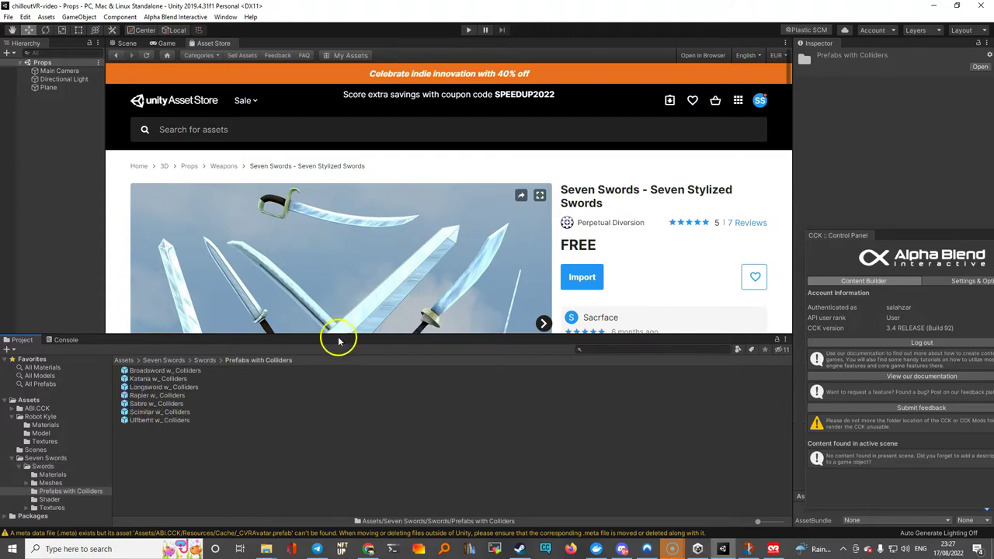
click(126, 44)
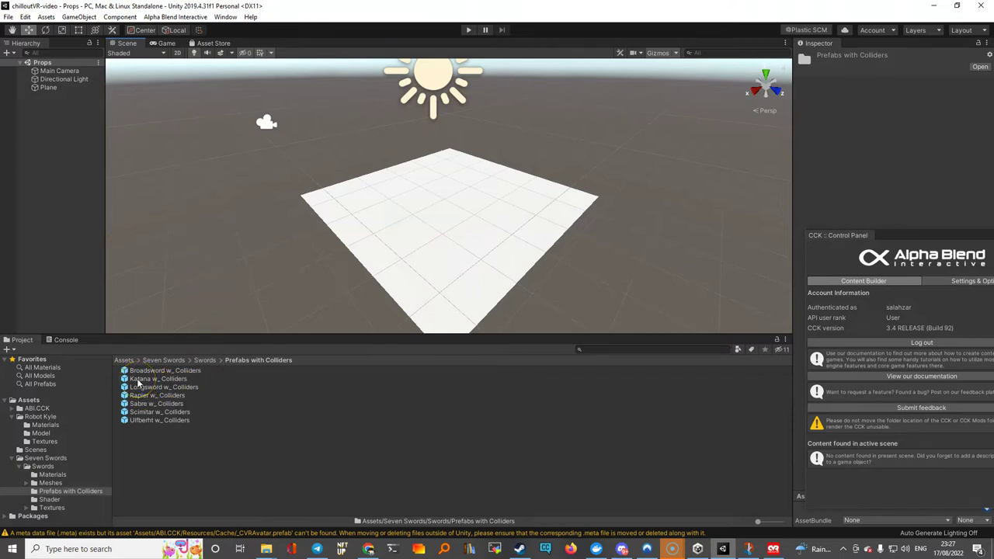
drag(141, 379, 424, 211)
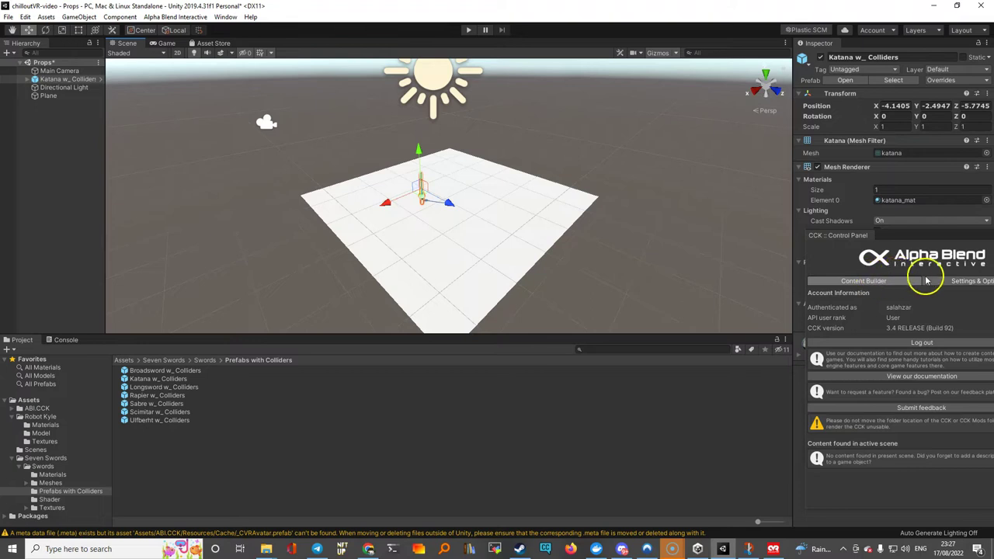
Clear the CCK Control Panel away from the Inspector and add a CVR Pickup Object component to the katana
click(893, 239)
drag(893, 238, 893, 233)
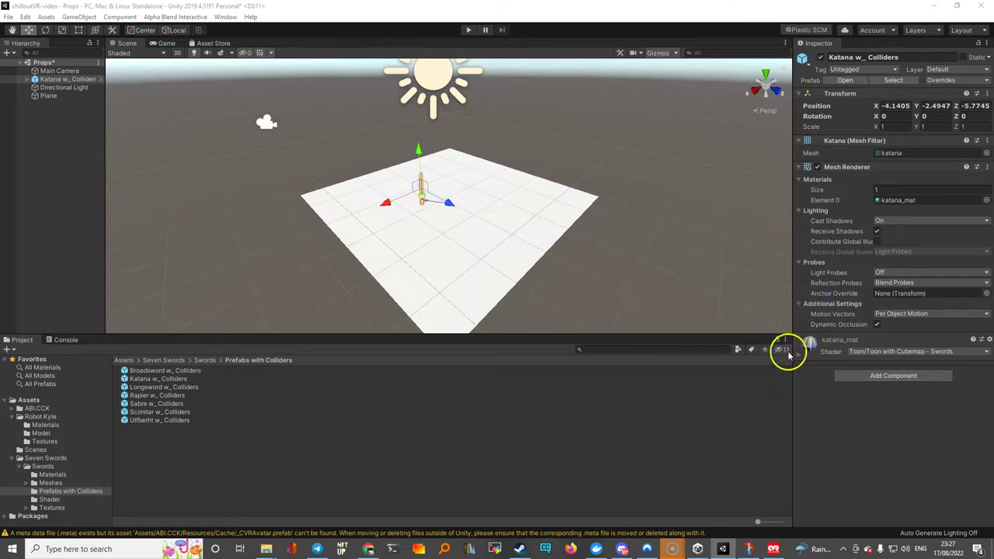
click(860, 376)
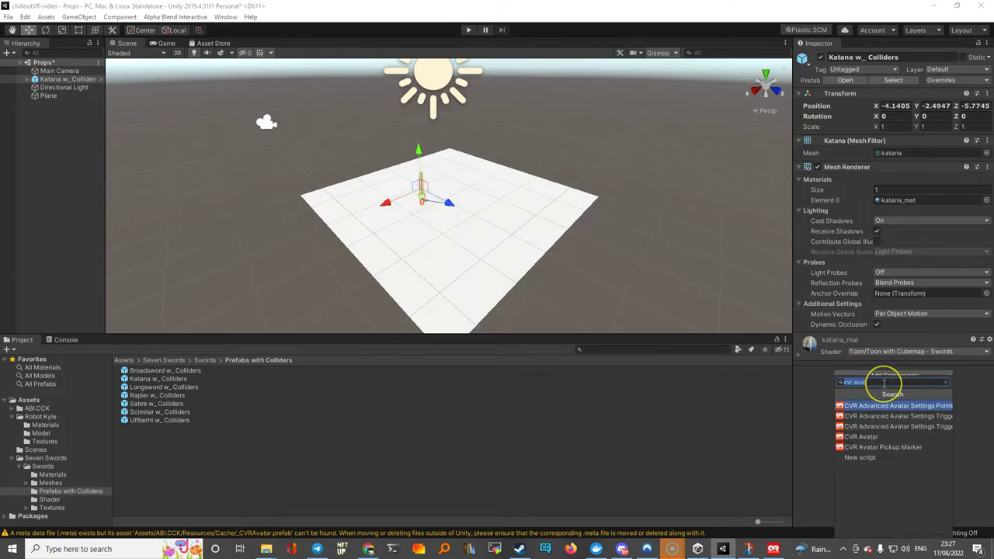
text(vrc)
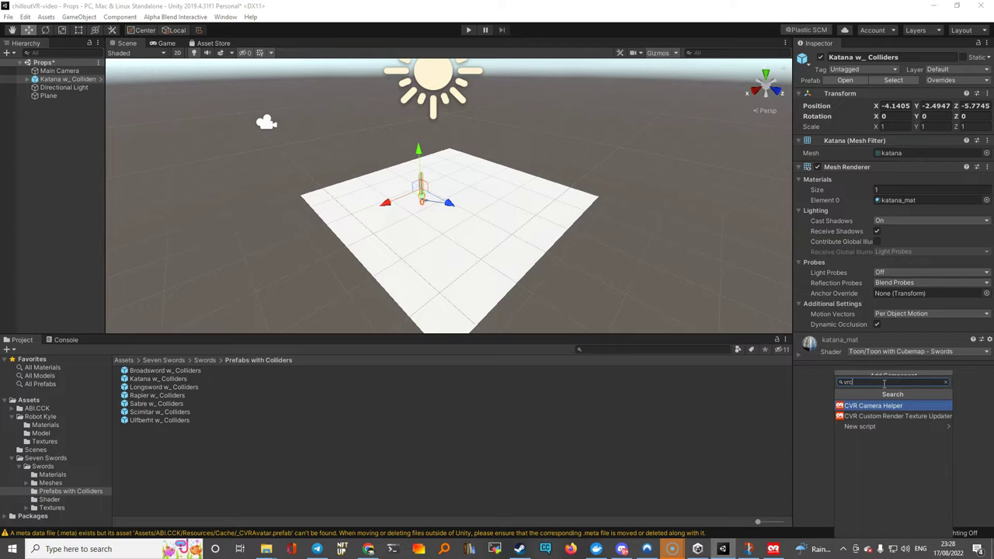
key(BackSpace)
key(BackSpace)
key(BackSpace)
text(cvr)
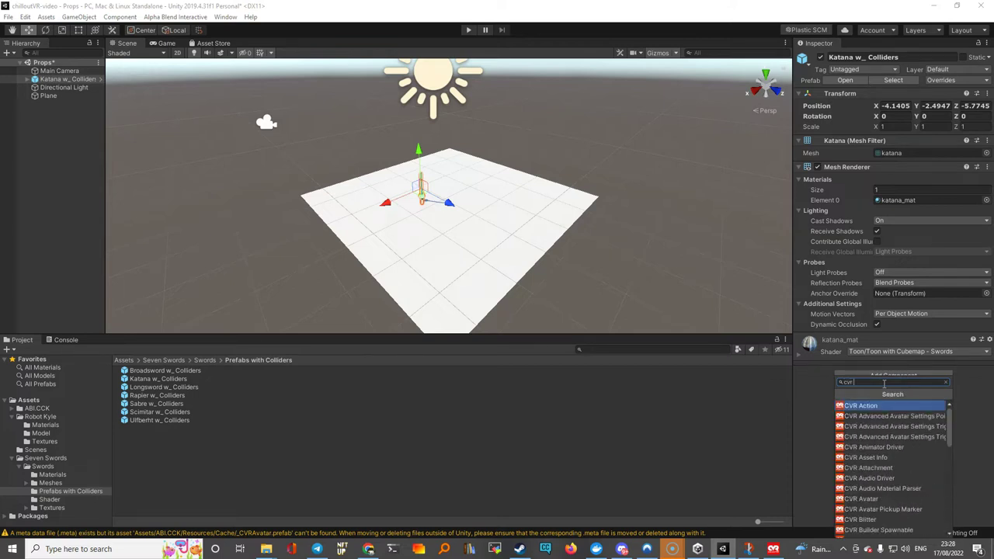
text( pic)
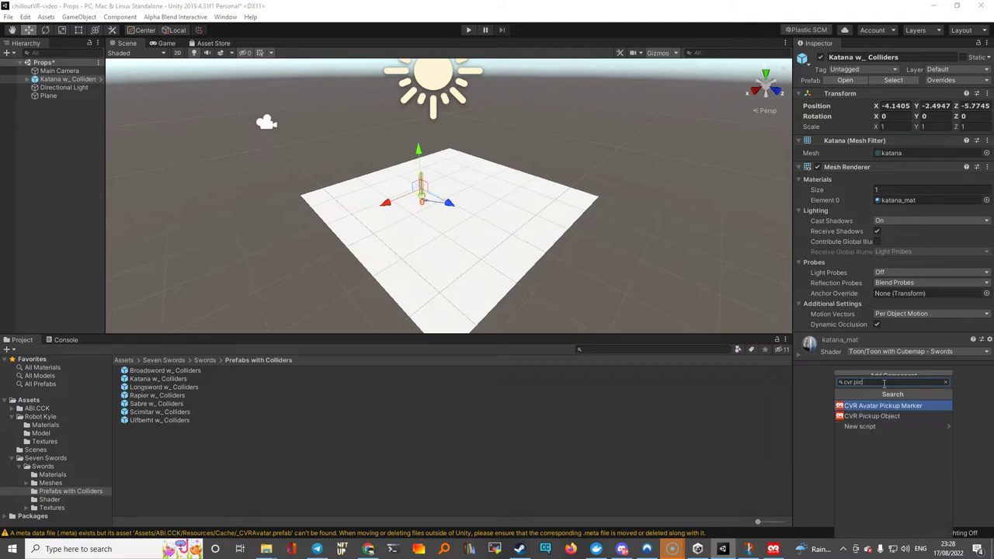
click(885, 416)
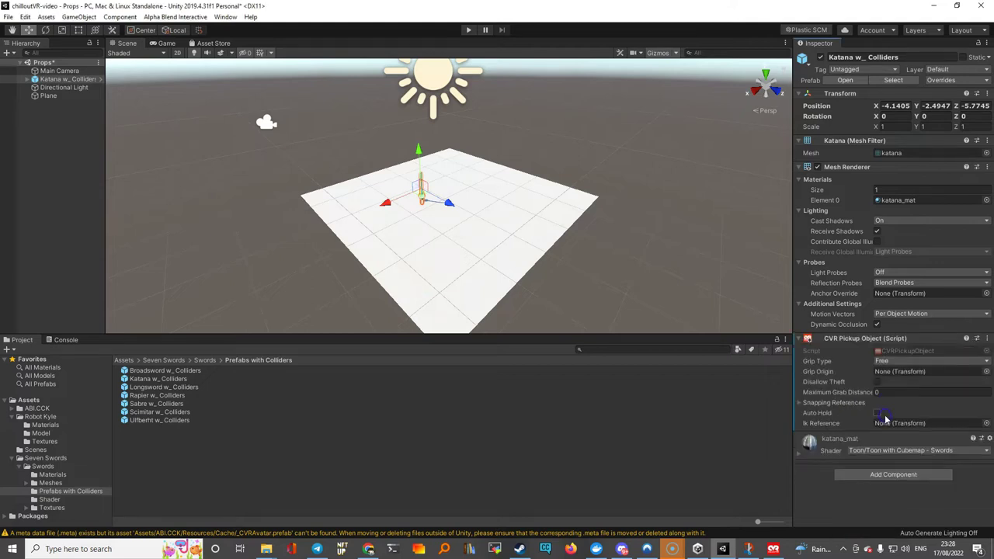
Add a CVR Spawnable component to the katana
click(882, 476)
text(cvr)
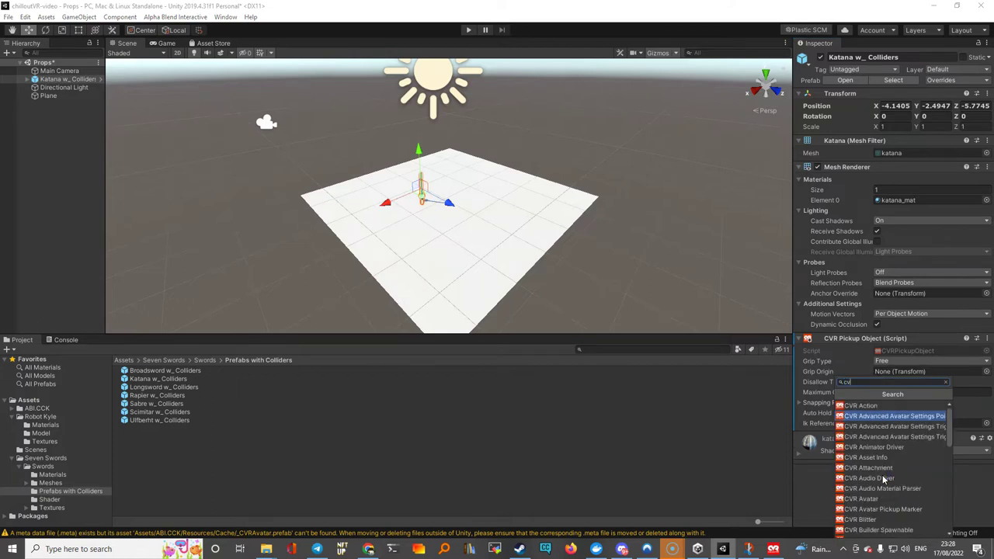
text( spawn)
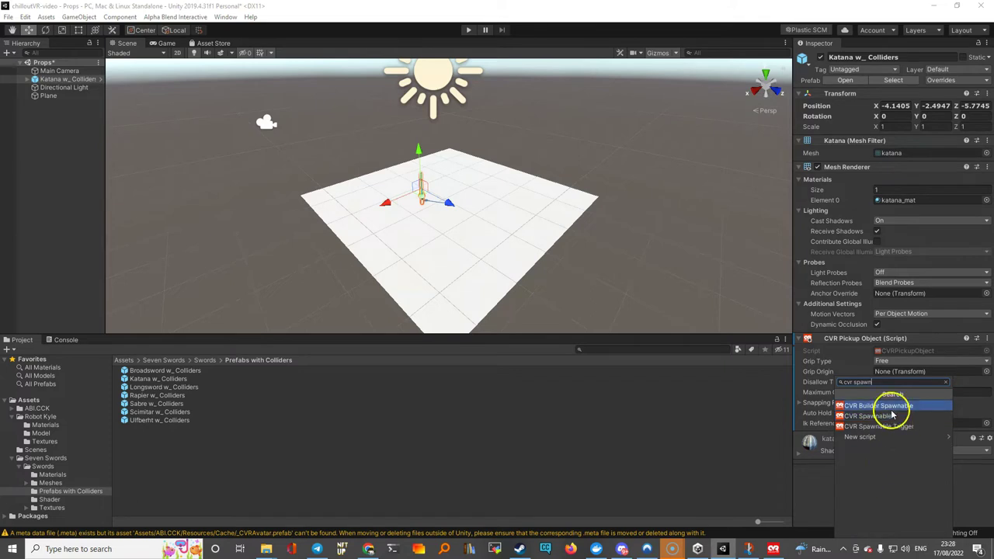
click(879, 417)
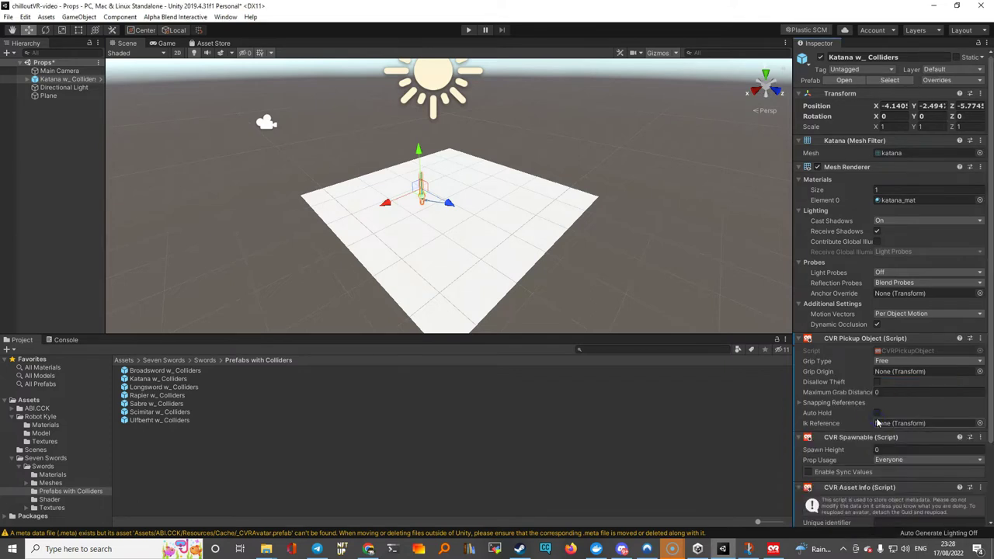
Review the katana's CVR components and add a Mesh Collider to it
scroll(878, 422, down, 3)
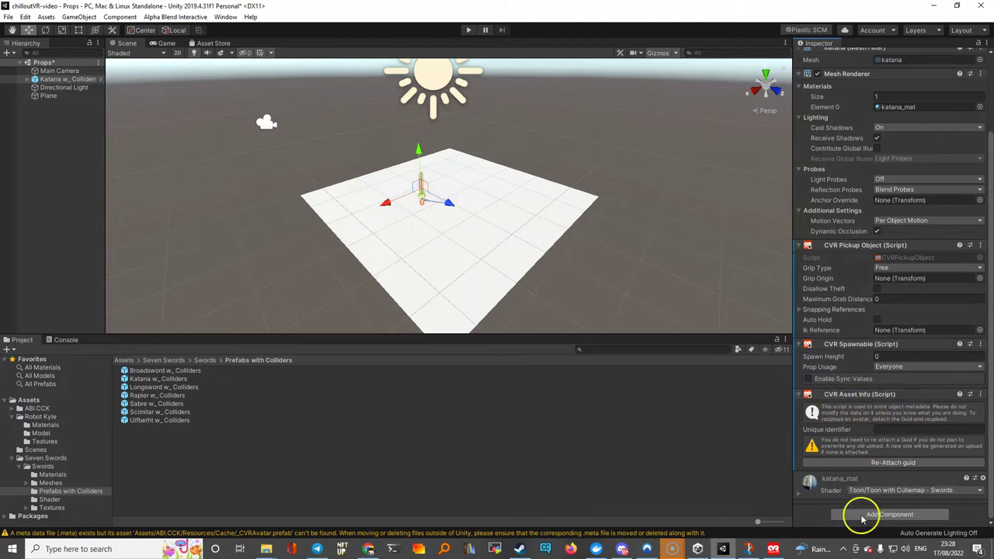
scroll(858, 497, up, 3)
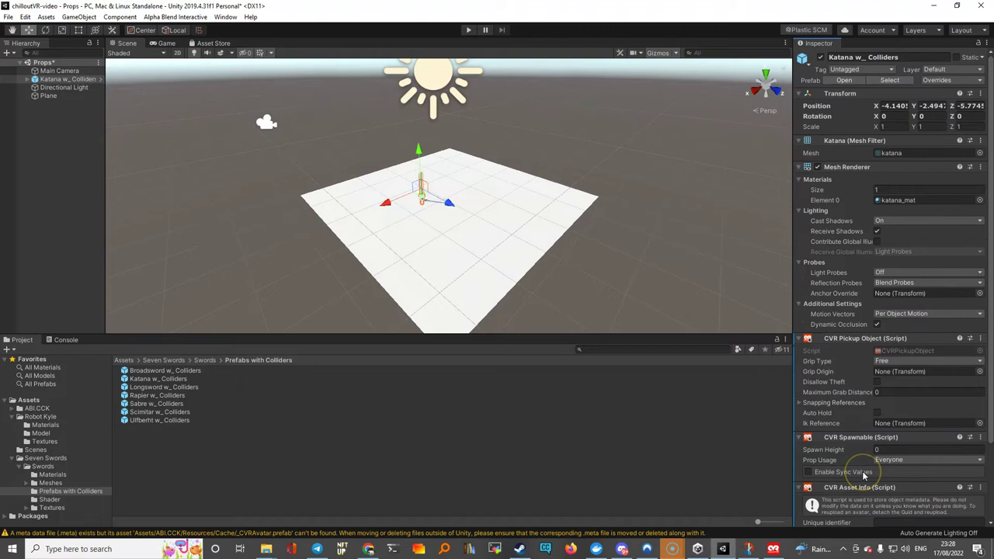
scroll(831, 396, down, 3)
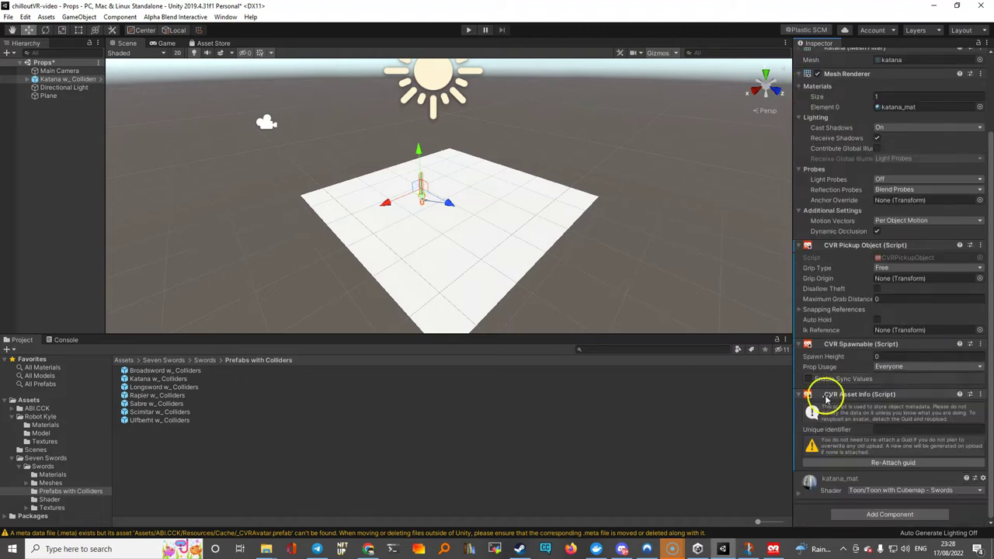
click(872, 514)
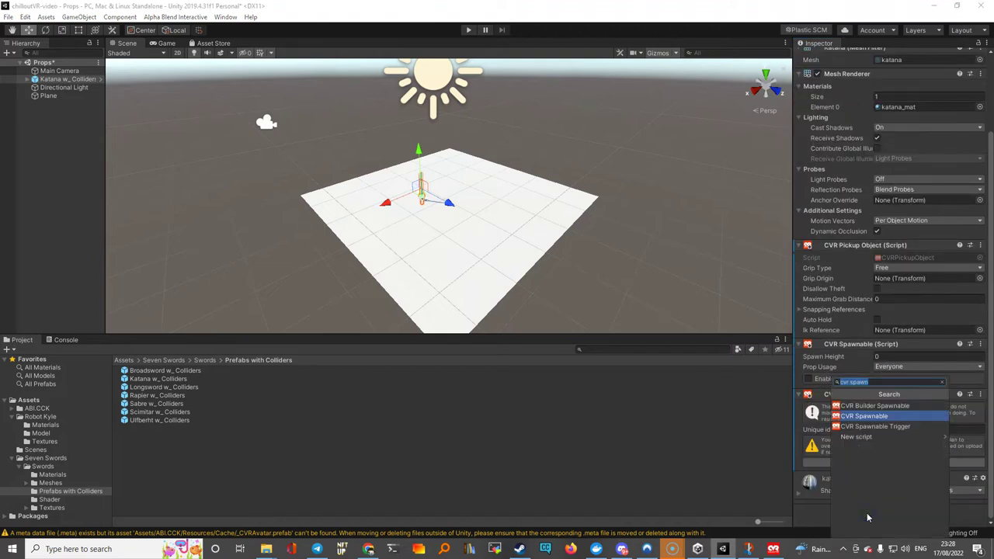
text(collider)
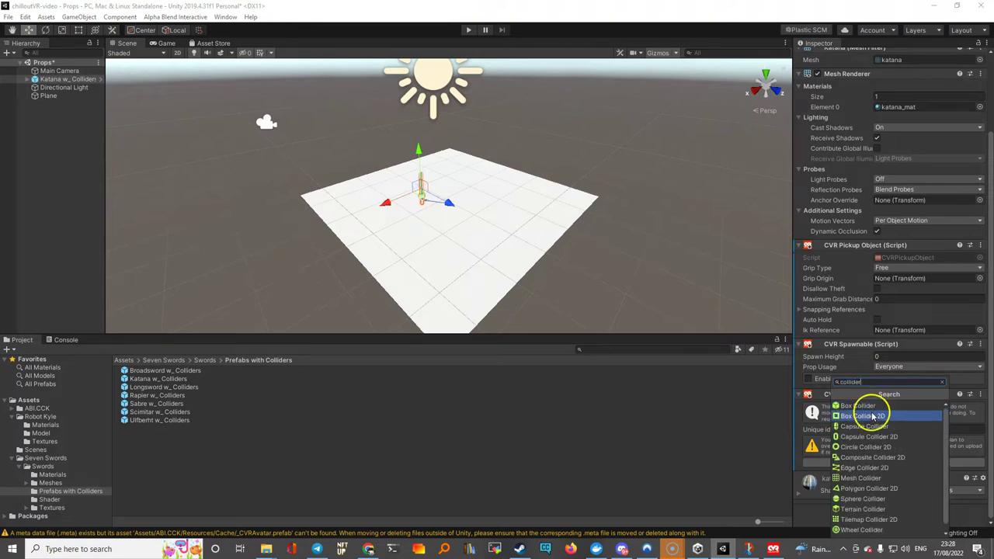
click(860, 478)
scroll(881, 441, down, 2)
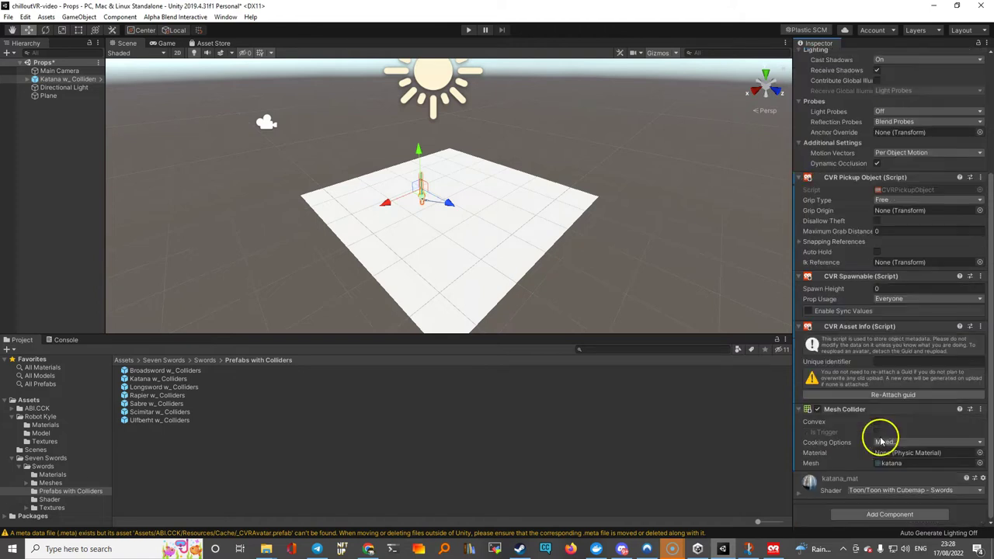
click(886, 515)
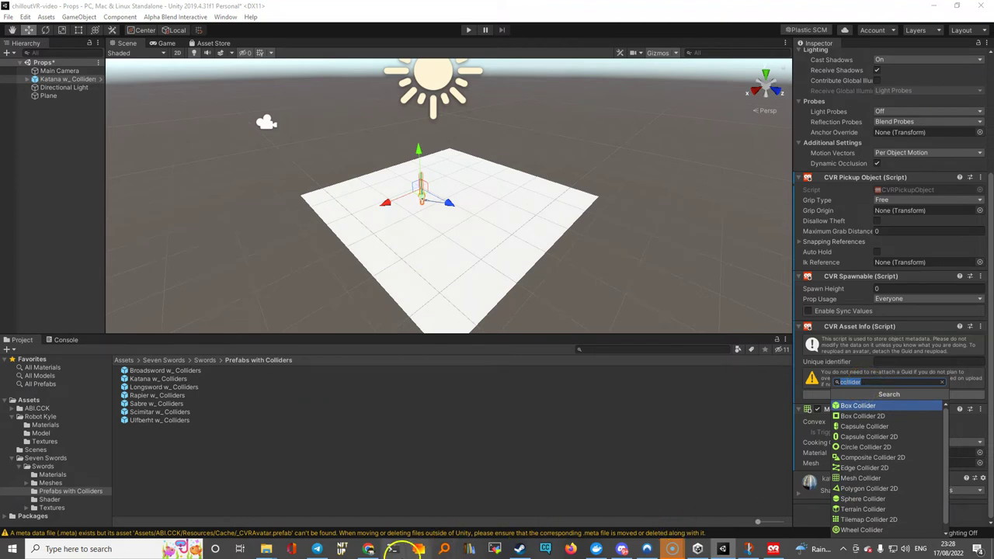
Switch to Chrome and search Google for "props chilloutvr tutorial" in a new tab
click(366, 543)
click(244, 28)
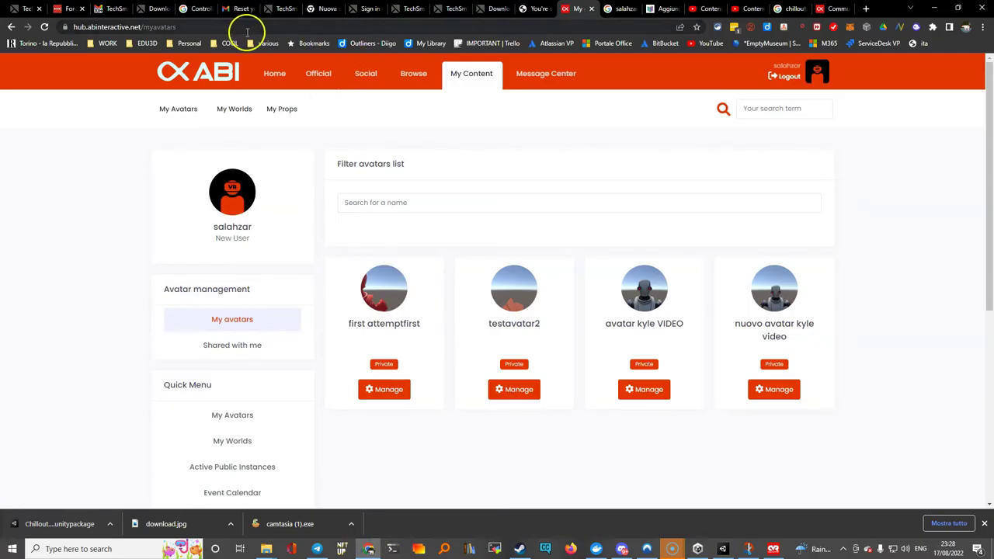
key(ctrl+t)
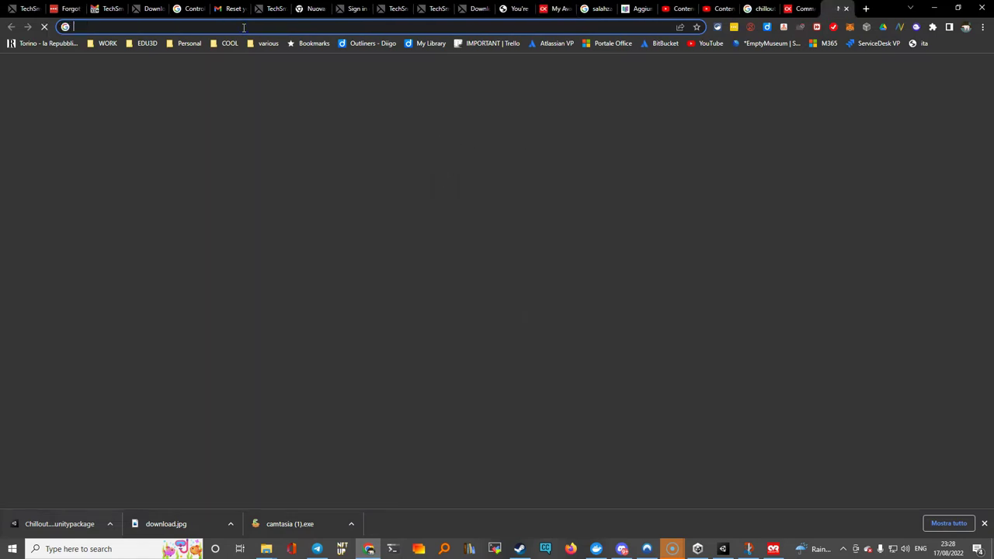
text(props)
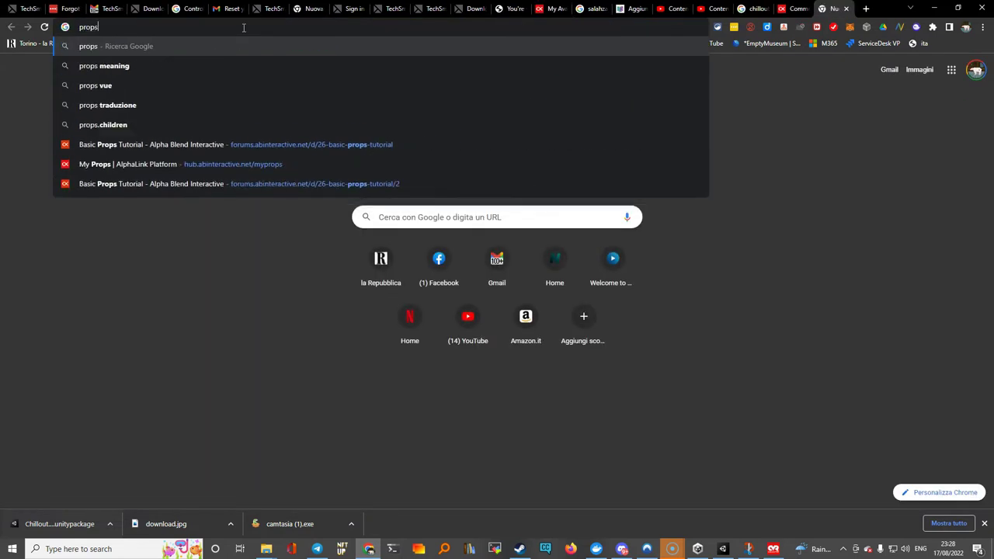
text( chilloutv)
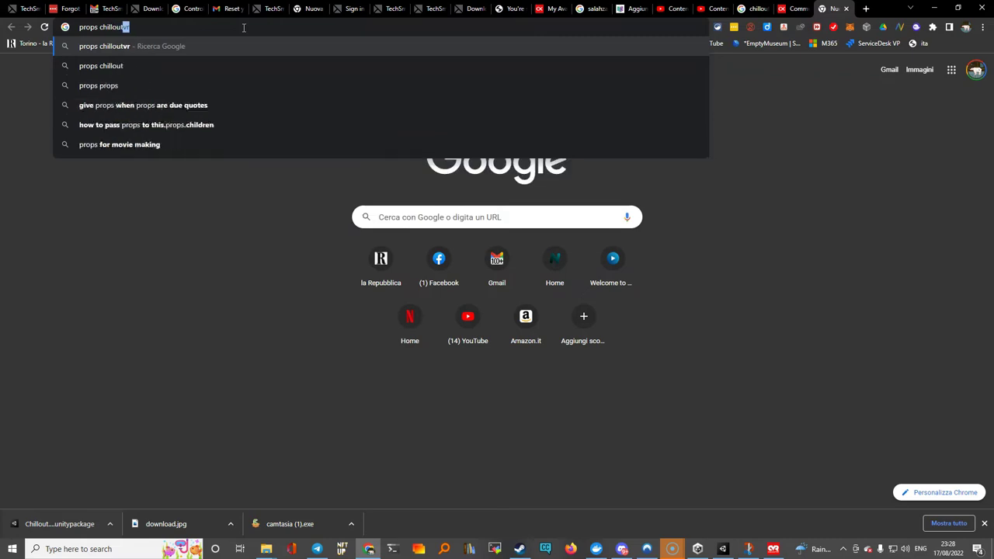
text(r tutorial)
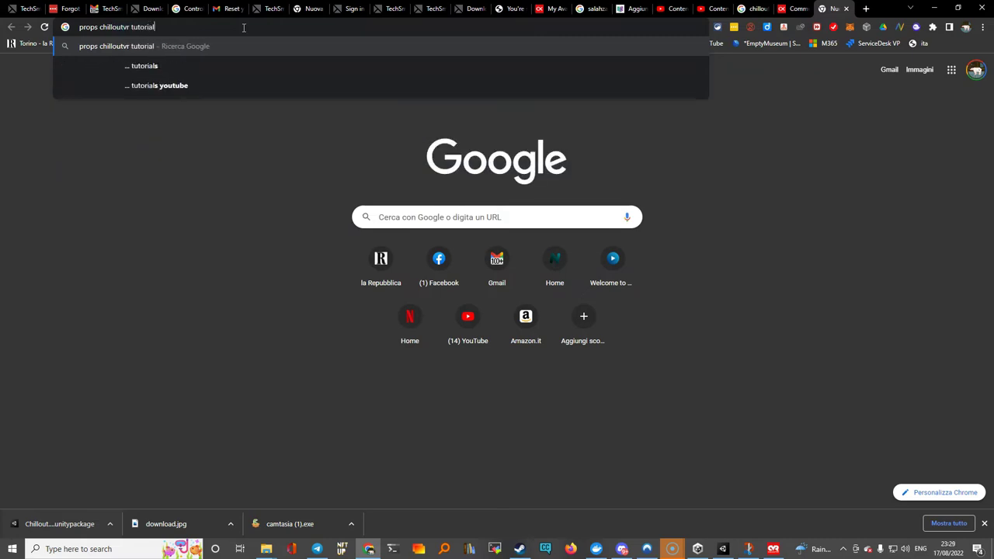
key(Return)
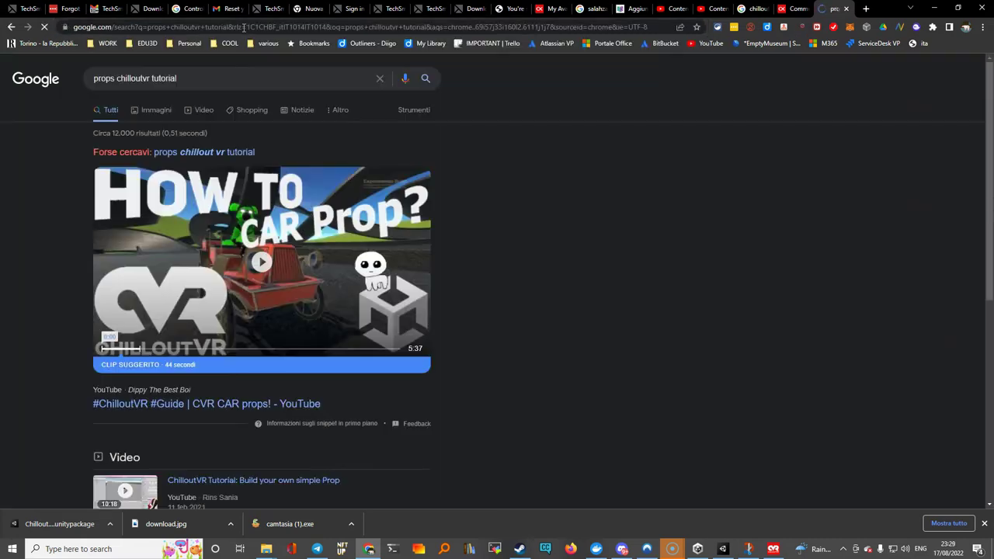
Open the Basic Props Tutorial on the Alpha Blend Interactive forum and read its sections on required scripts, colliders and rigidbody
scroll(187, 322, down, 5)
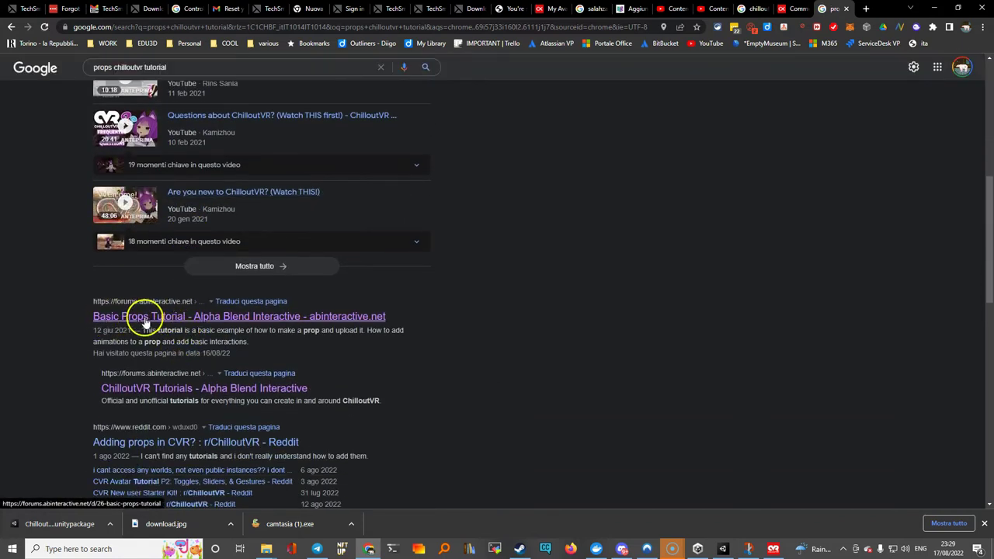
click(240, 316)
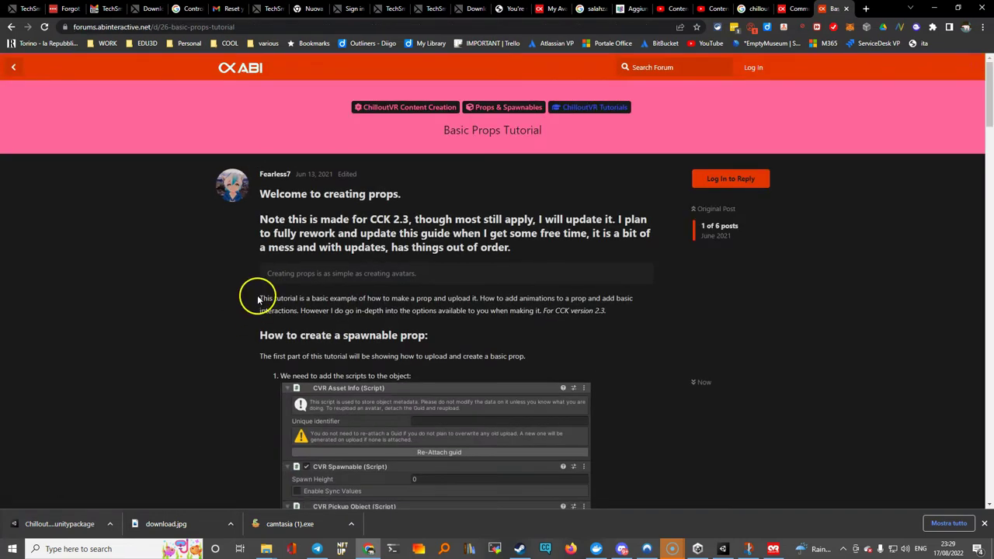
scroll(261, 278, down, 2)
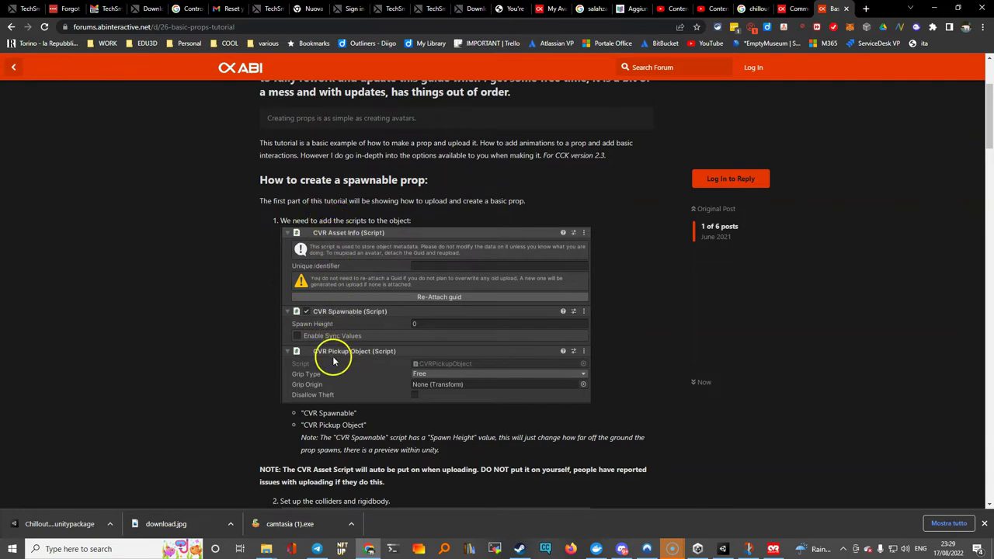
scroll(332, 349, down, 2)
scroll(329, 347, down, 1)
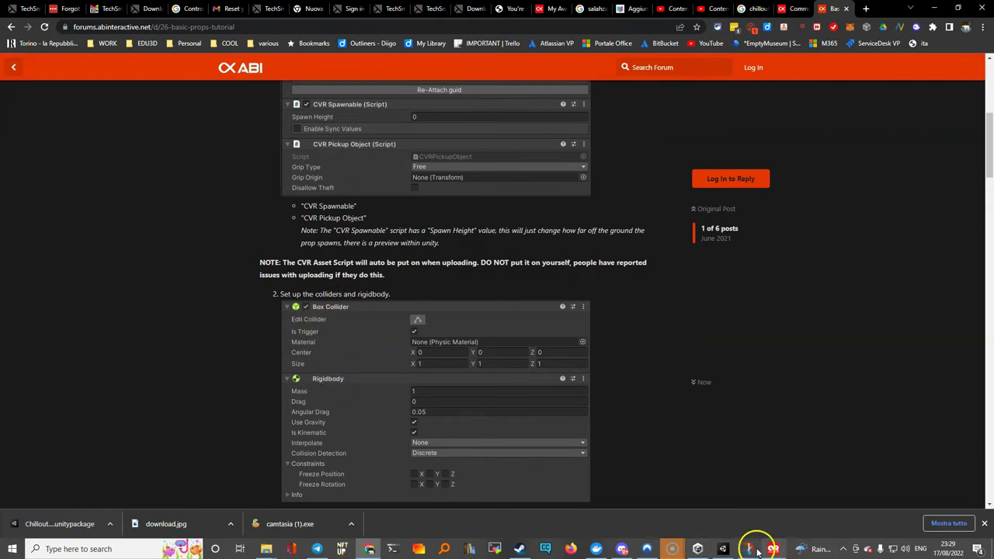
Return to Unity and add a Rigidbody component to the katana
click(722, 548)
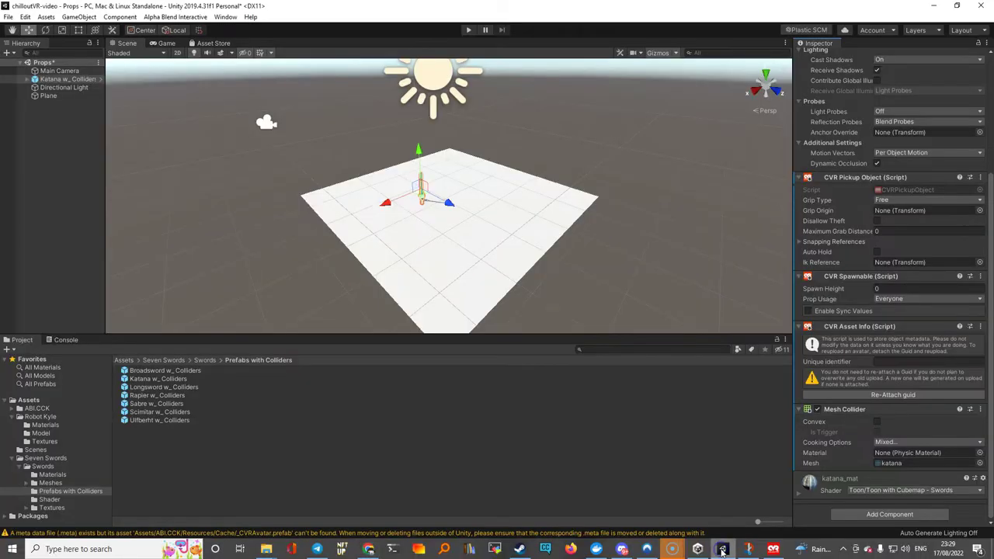
click(872, 515)
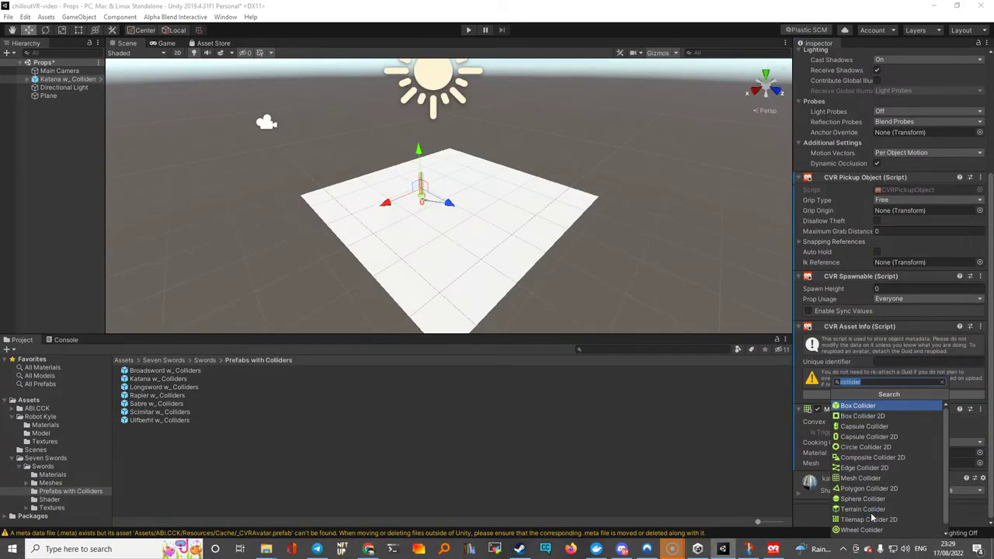
text(rigid)
click(863, 405)
scroll(839, 450, down, 3)
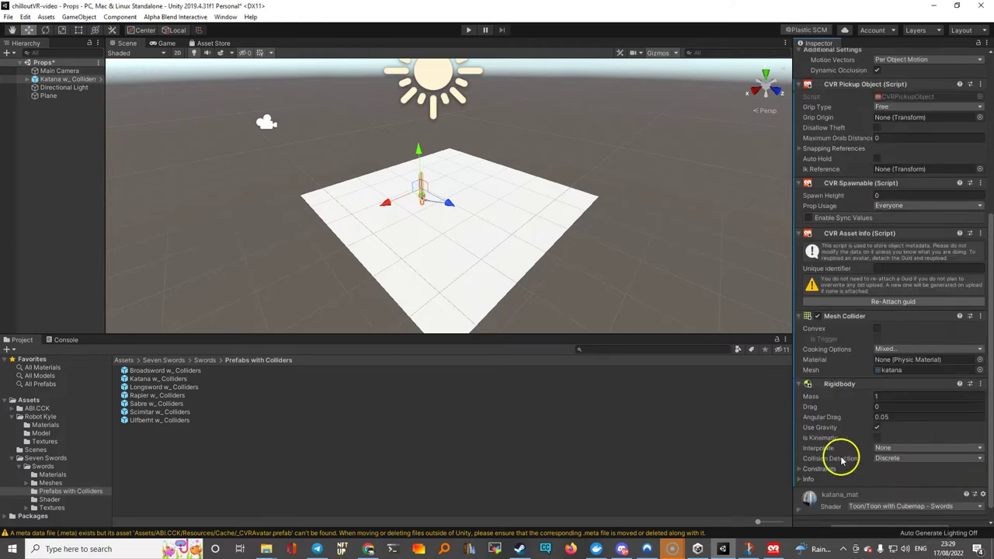
Review the katana's added components and check the grip type options of its CVR Pickup Object, keeping Free
scroll(840, 460, down, 1)
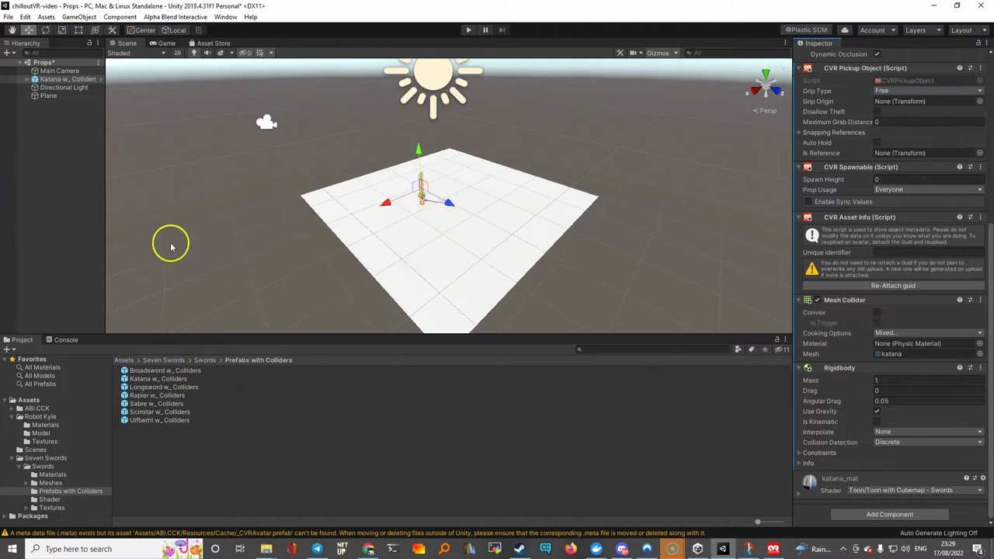
scroll(845, 321, up, 6)
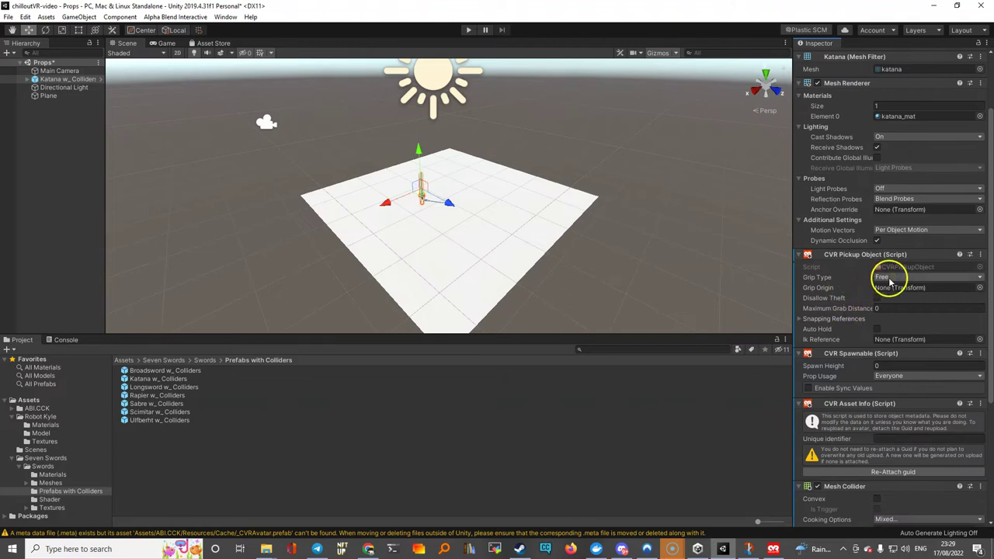
click(891, 278)
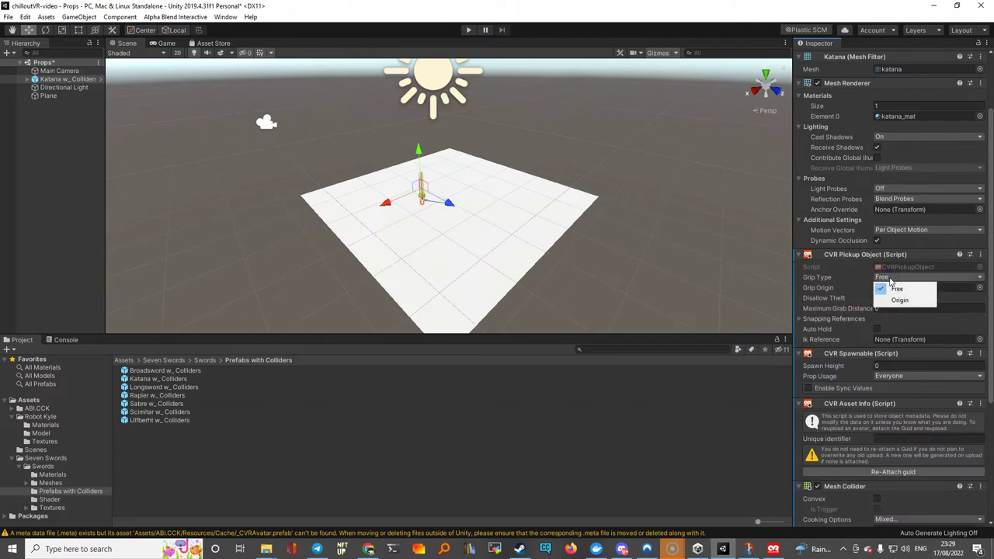
click(810, 289)
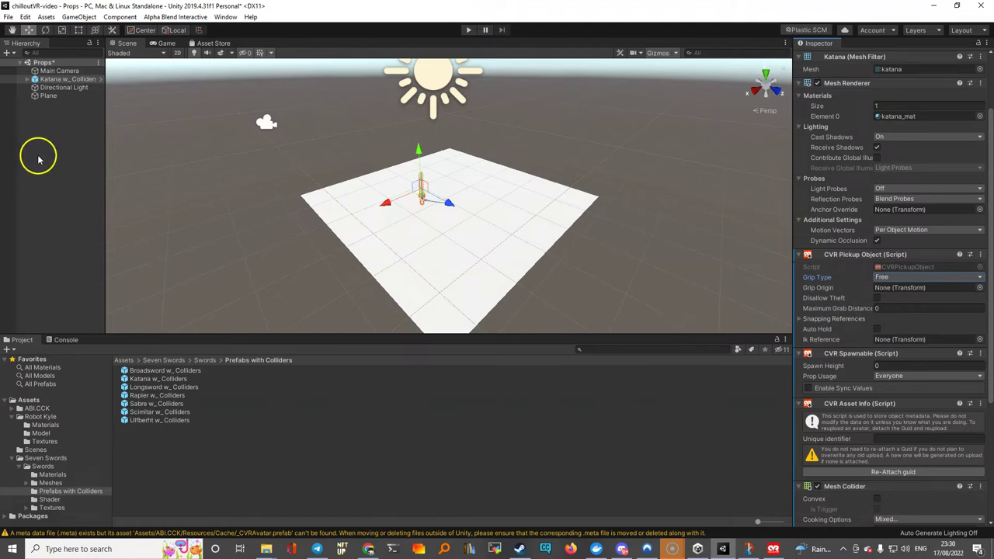
Save the Props scene and start uploading Katana w_ Colliders as a spawnable object through the CCK Control Panel
click(47, 63)
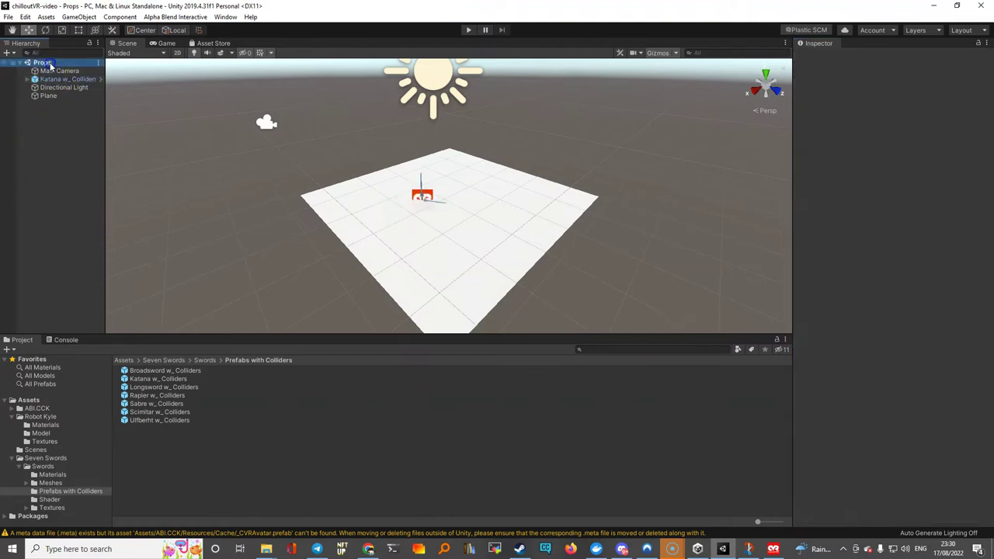
click(191, 17)
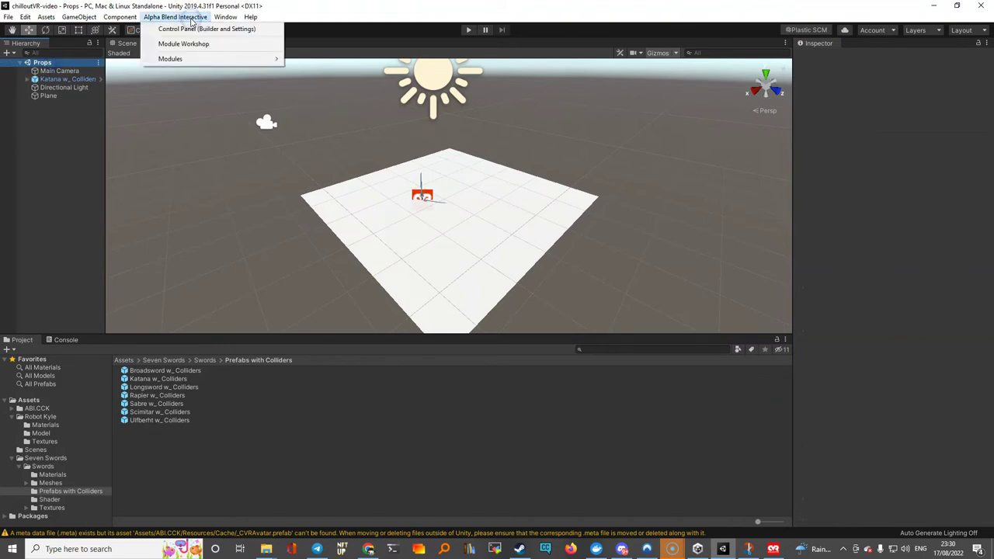
click(198, 28)
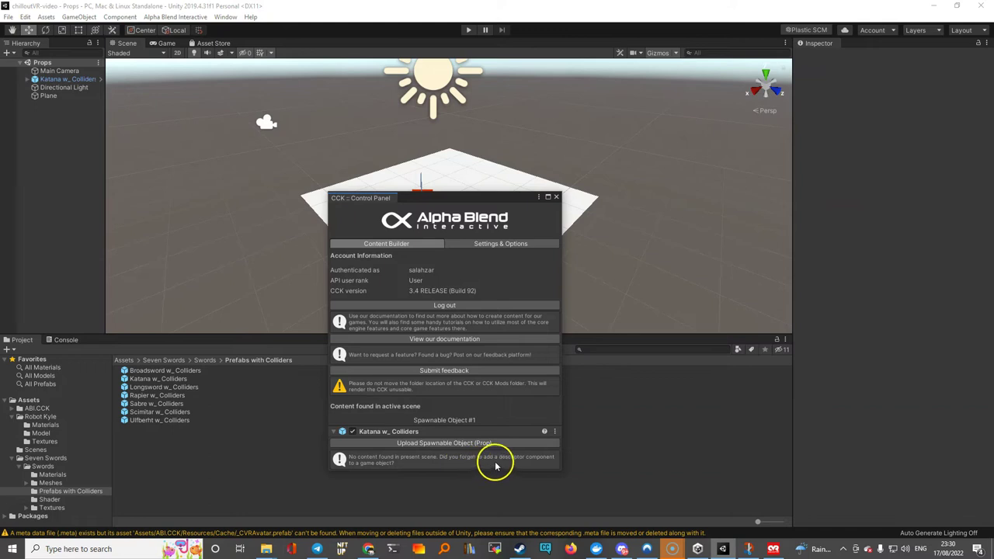
click(418, 443)
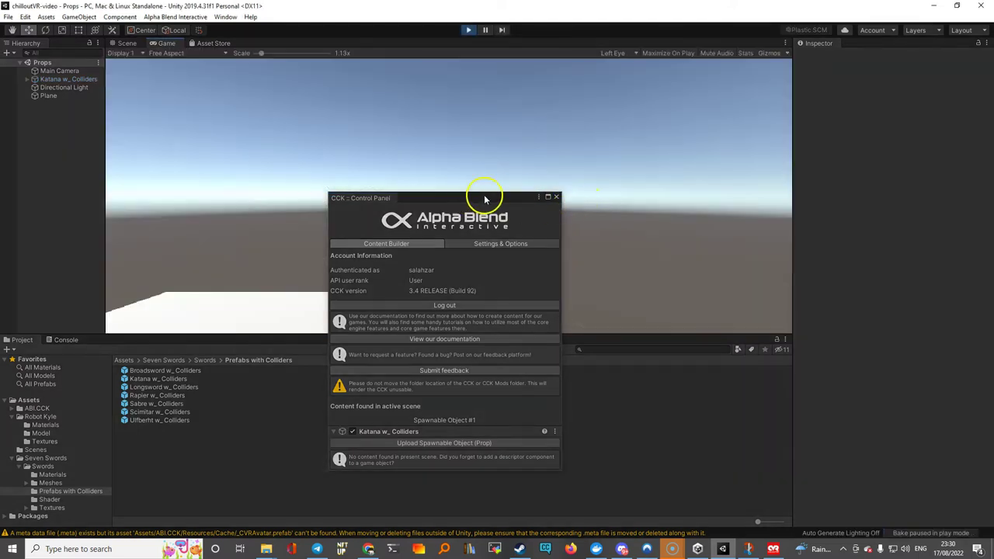
drag(481, 200, 840, 209)
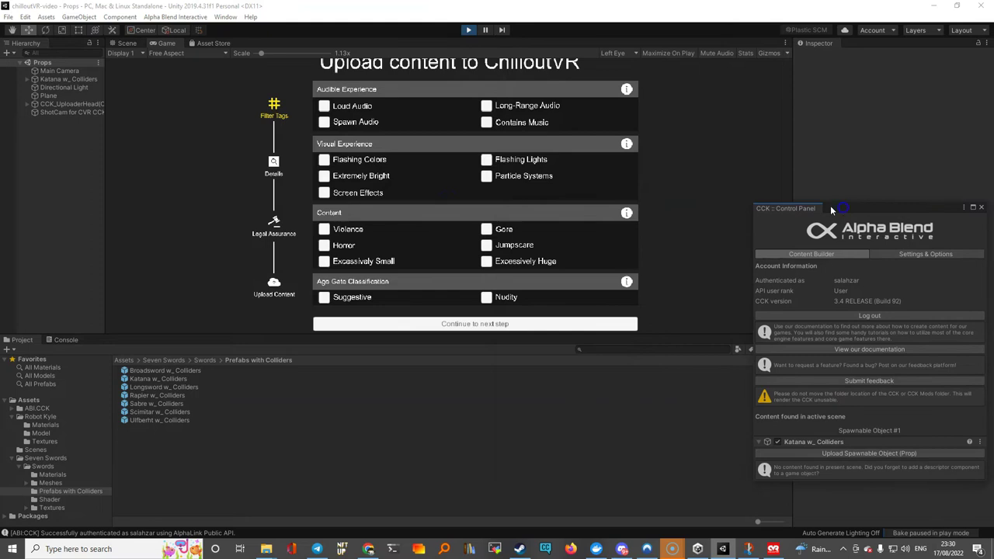
Complete the prop upload with no filter tags, the name "katana" and both legal assurances accepted
click(471, 323)
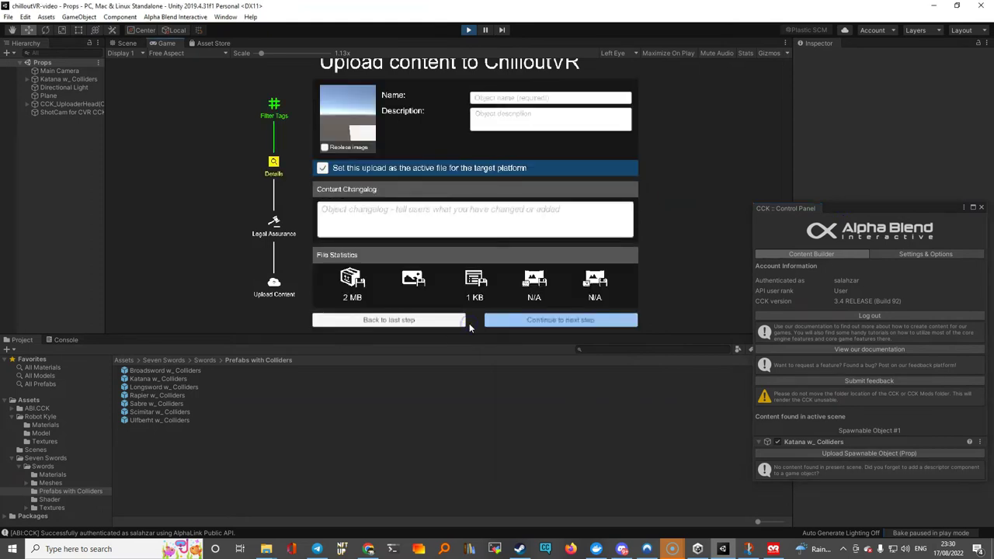
click(497, 98)
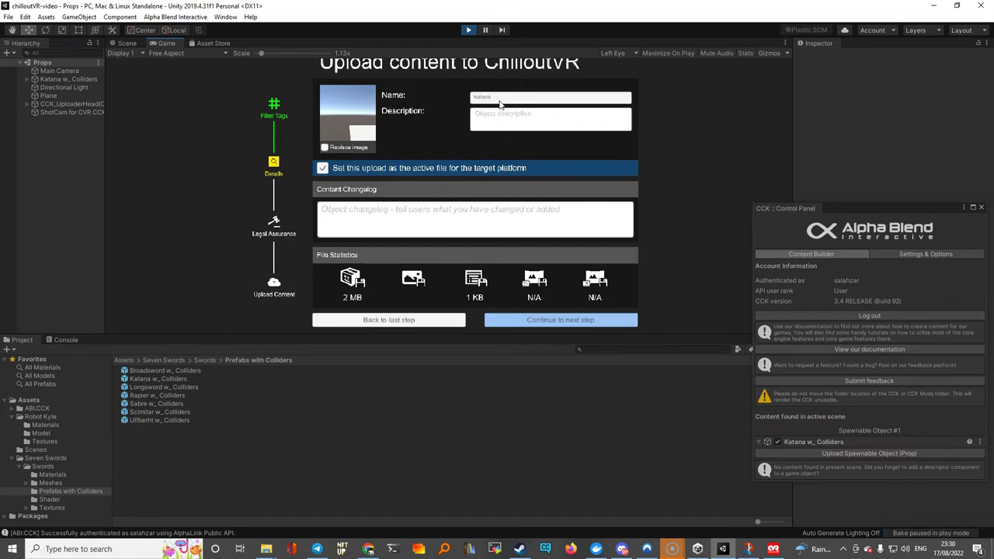
click(533, 325)
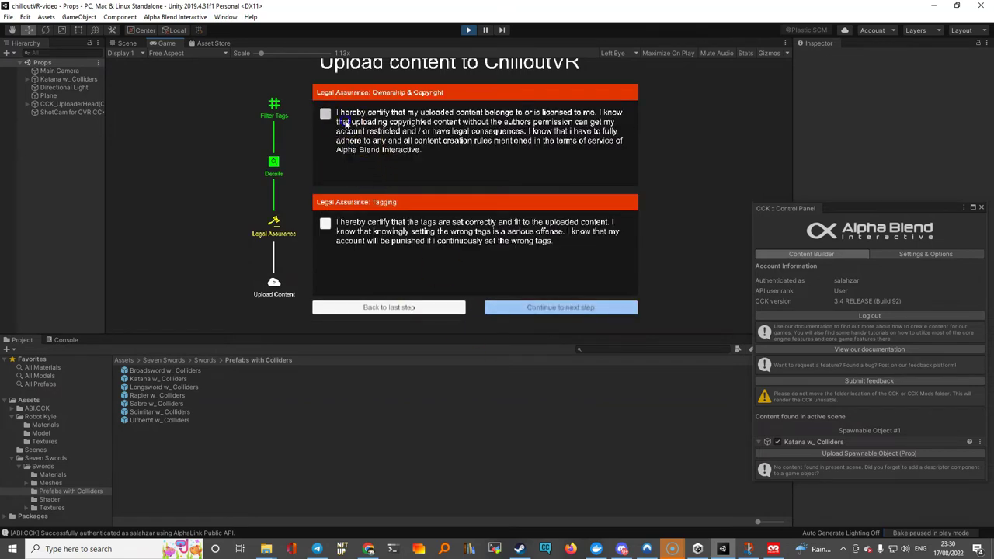
click(557, 307)
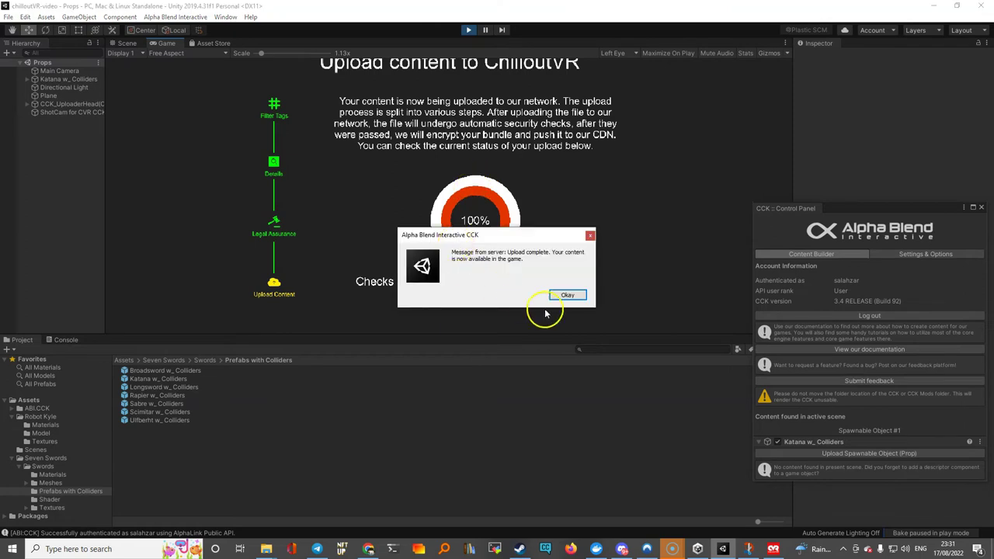
click(568, 296)
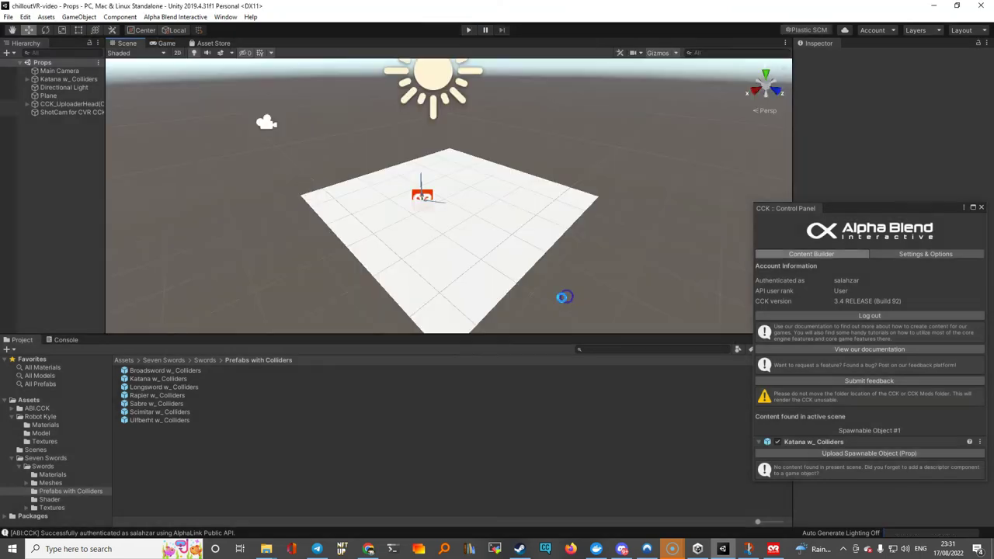
Switch to Chrome and open the ABI hub dashboard at hub.abinteractive.net, browsing to its Quick Menu
click(368, 548)
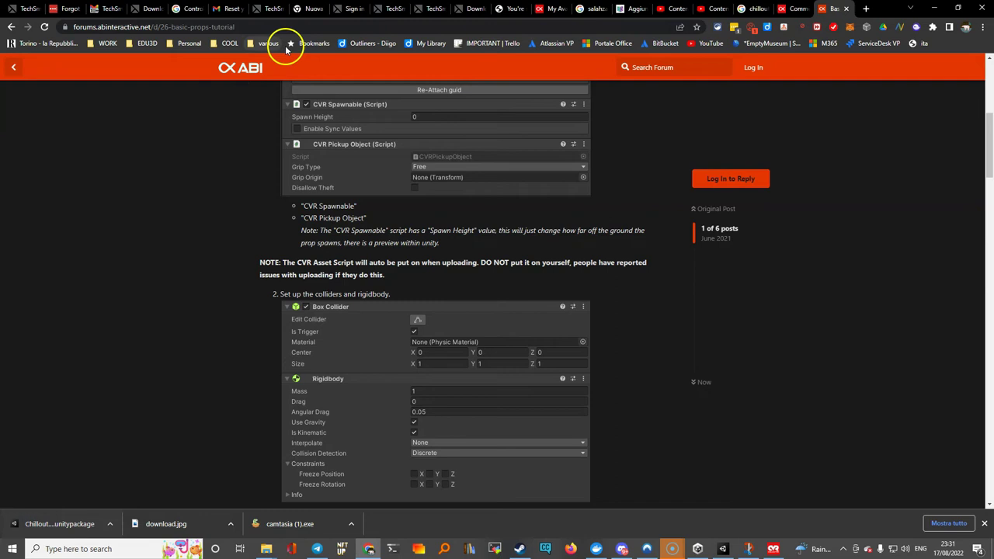
scroll(337, 156, up, 5)
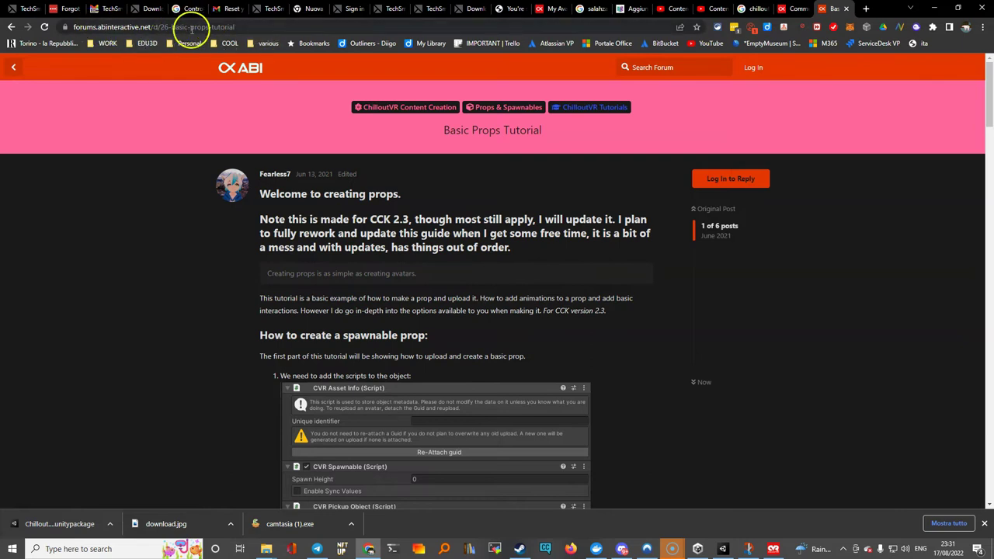
click(266, 27)
text(abi)
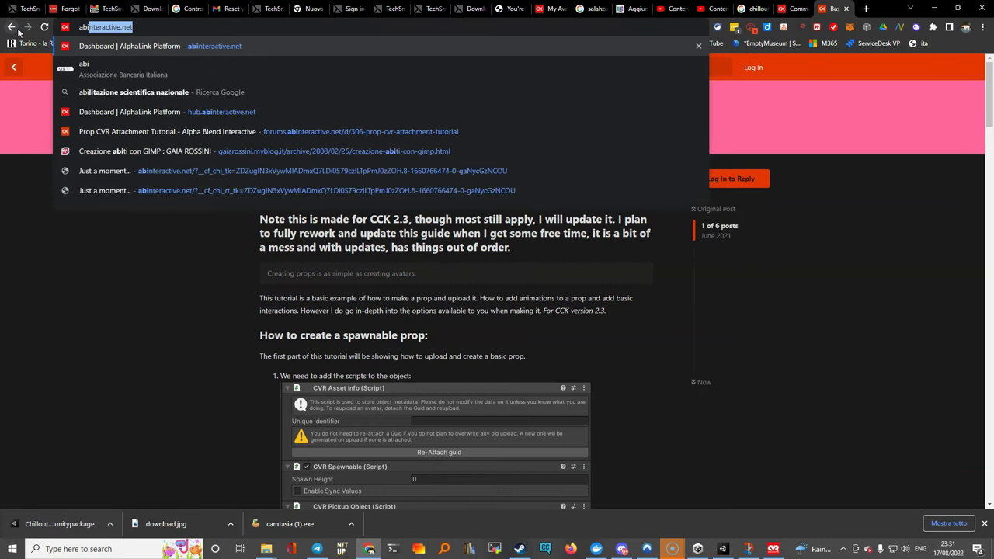
key(Return)
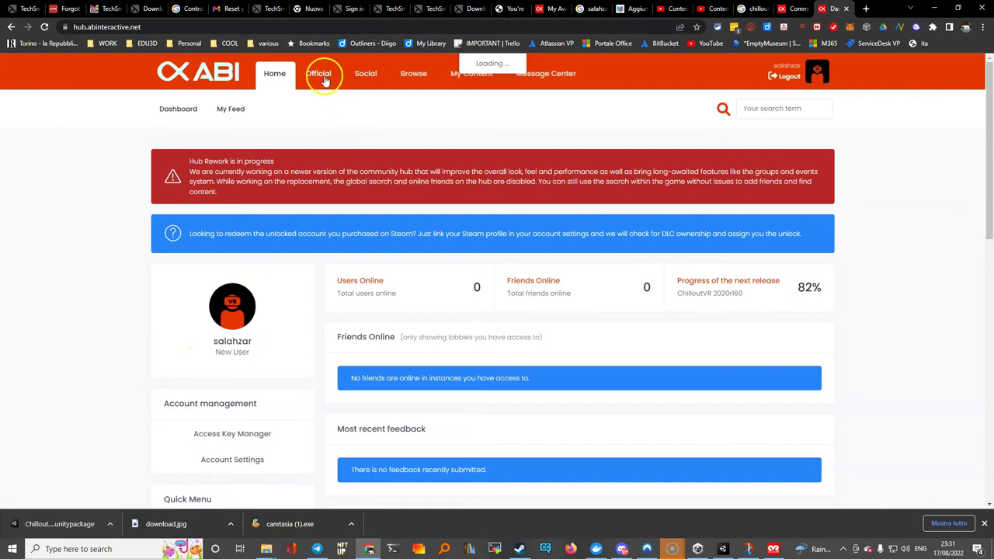
scroll(194, 435, down, 3)
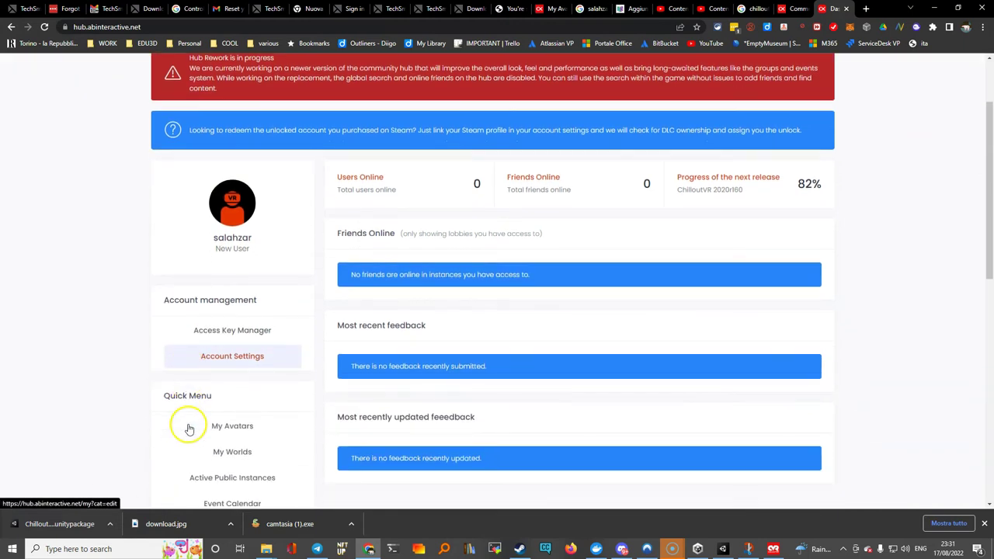